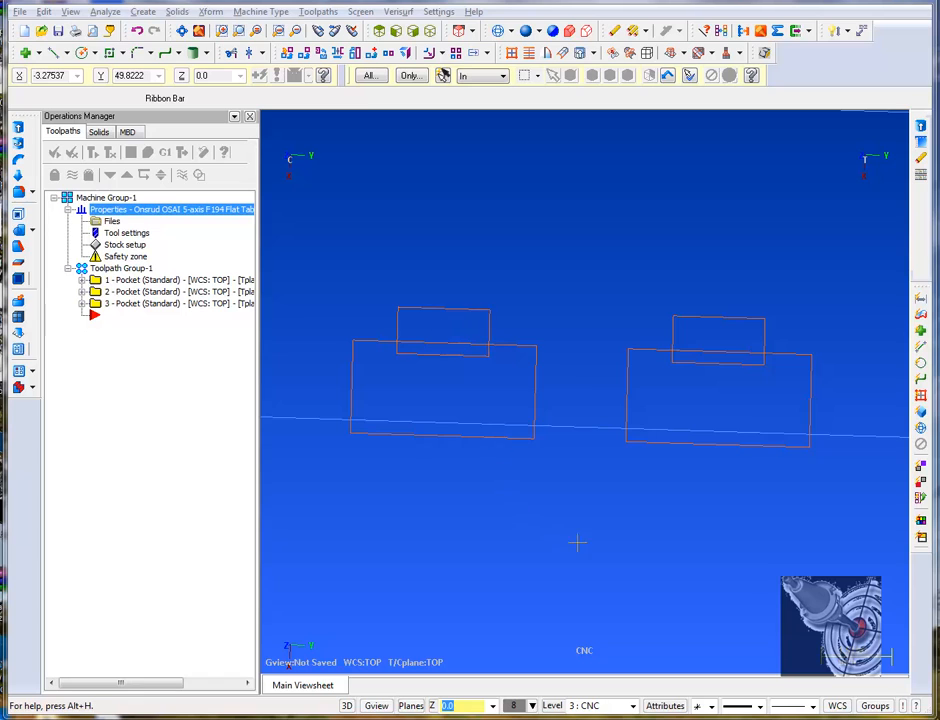
Step: Inspect the stepped pockets in the shaded solid from several angles and return to the wireframe display
middle_drag(579, 541, 542, 543)
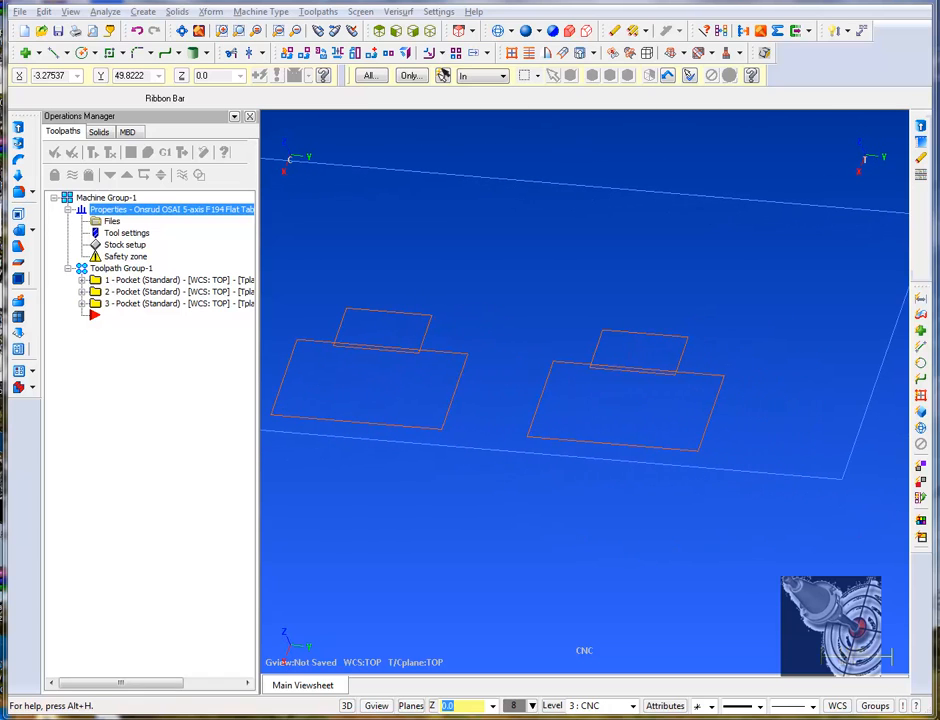
middle_drag(713, 543, 695, 545)
scroll(695, 545, up, 4)
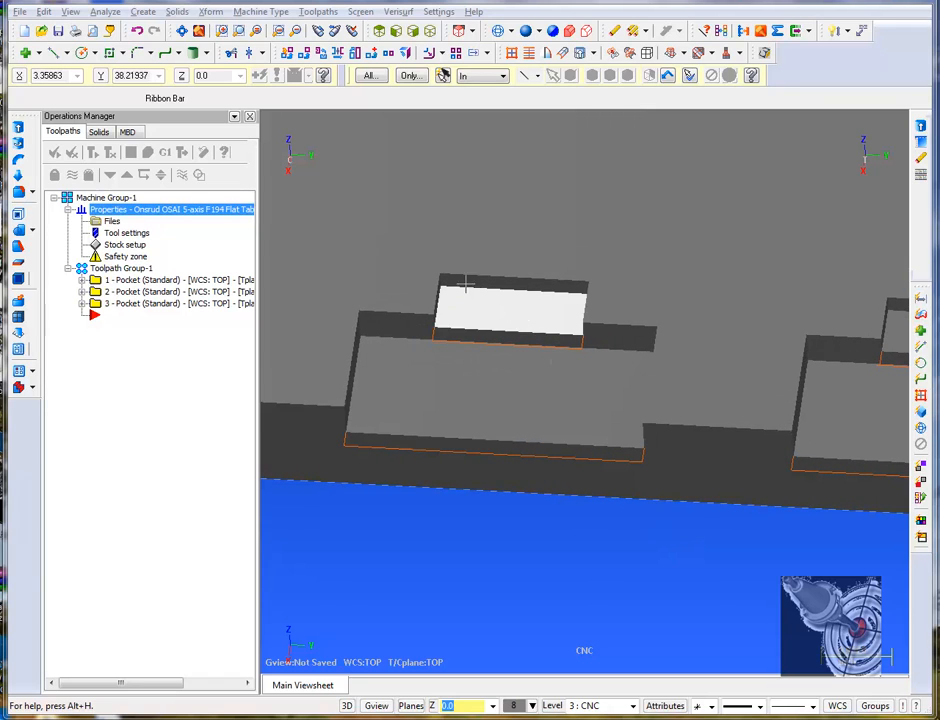
scroll(602, 569, down, 3)
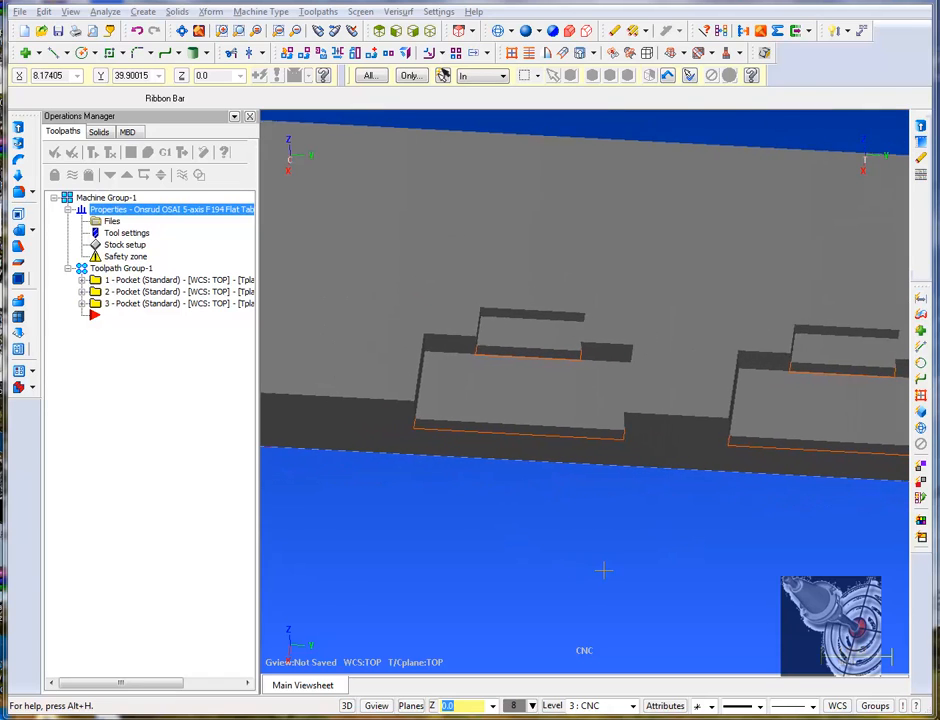
scroll(776, 541, down, 2)
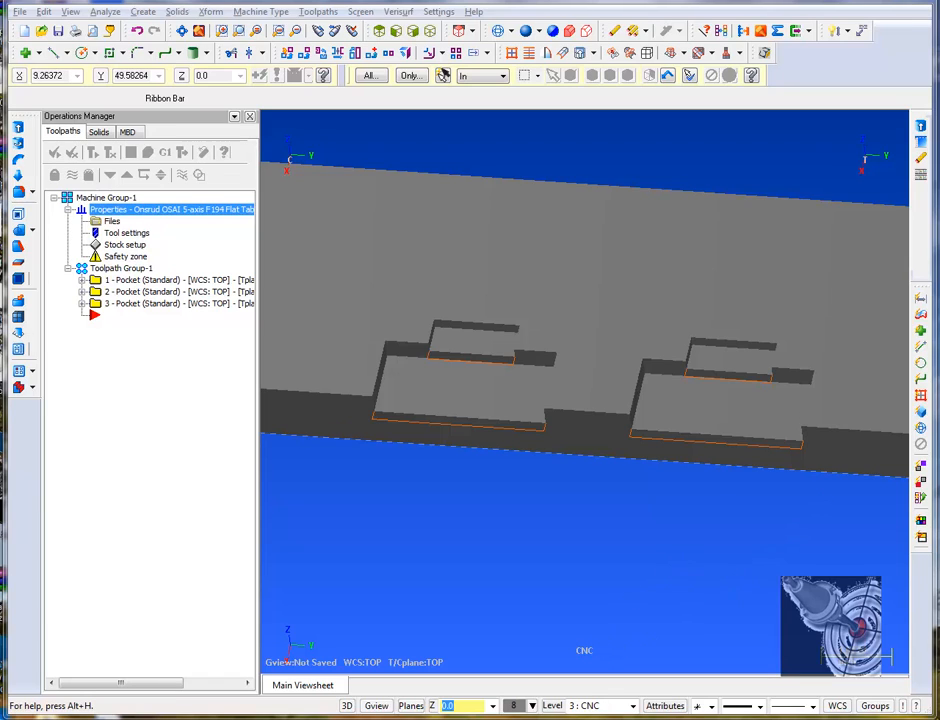
key(alt+s)
middle_drag(630, 528, 571, 530)
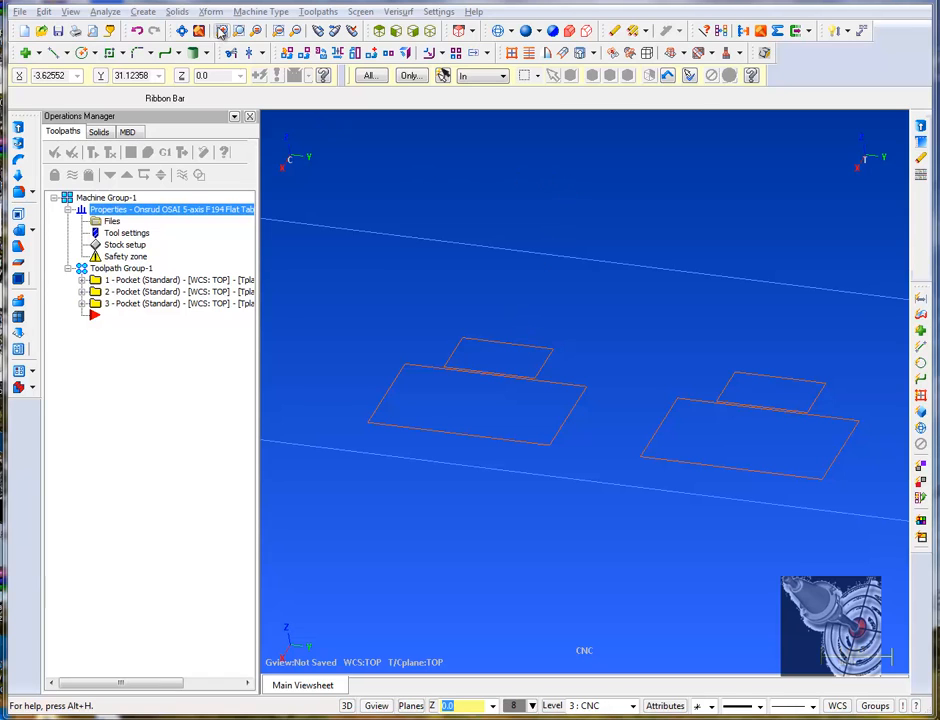
Step: Start a Pocket toolpath and chain the complete small and large overlapping rectangles of the first stepped pocket
click(318, 11)
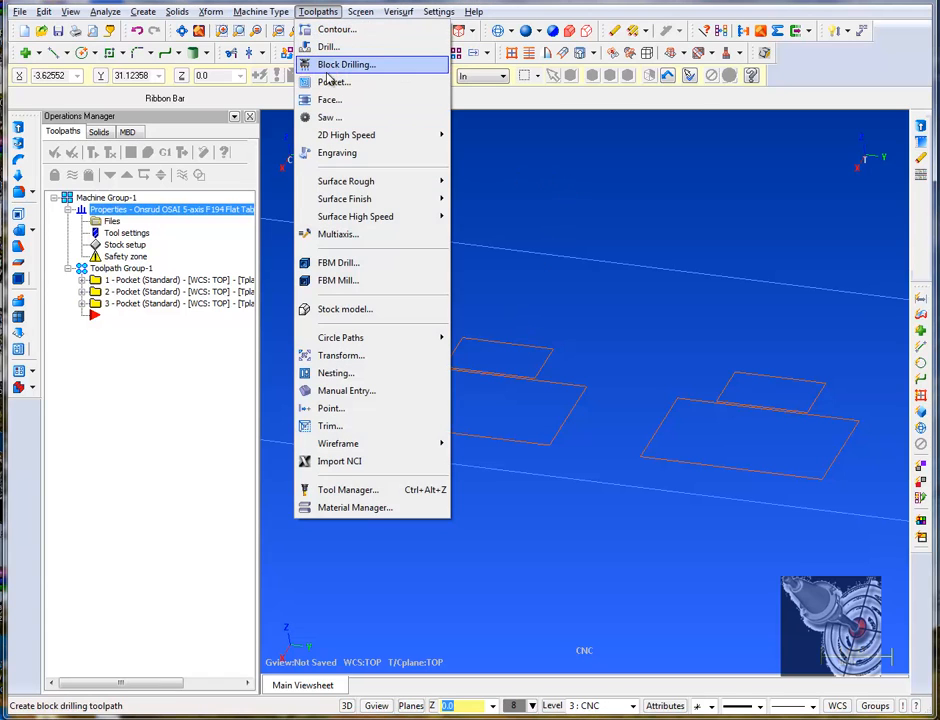
click(330, 82)
middle_drag(629, 342, 346, 408)
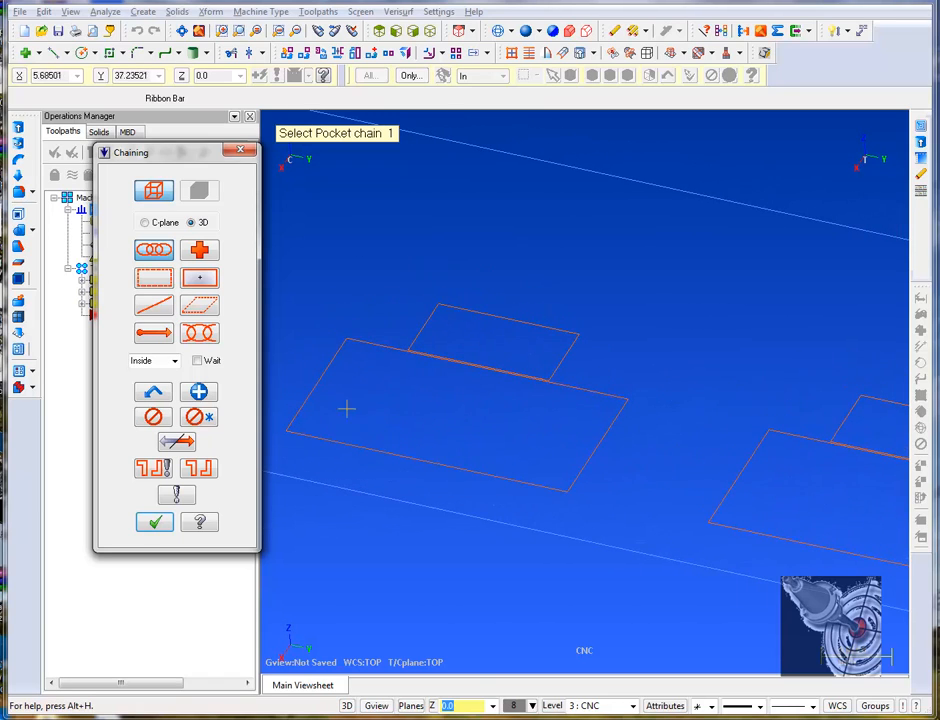
click(427, 313)
click(333, 362)
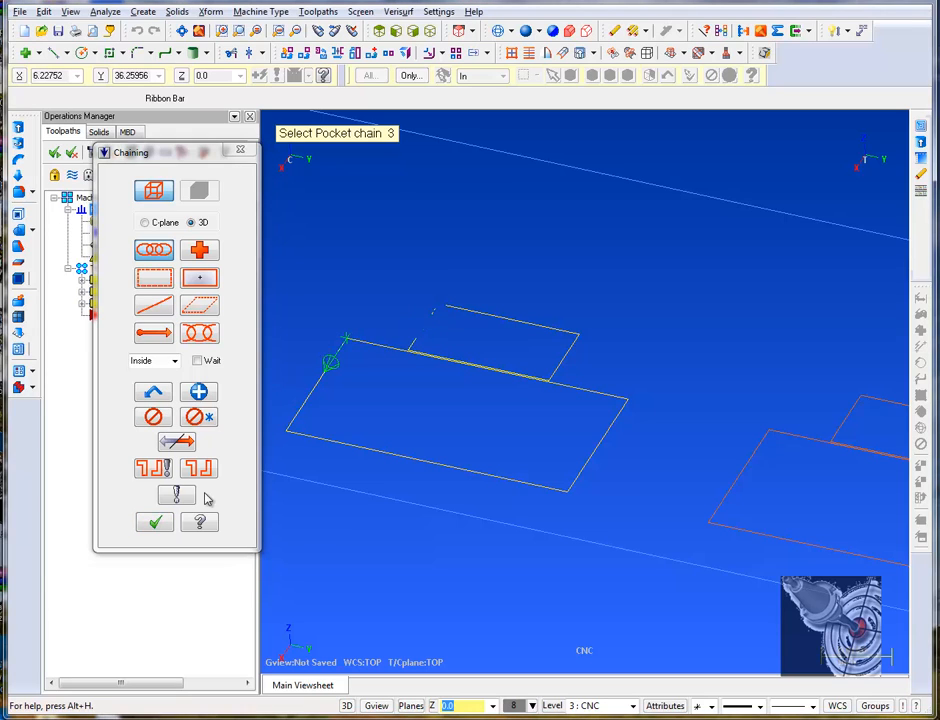
click(154, 522)
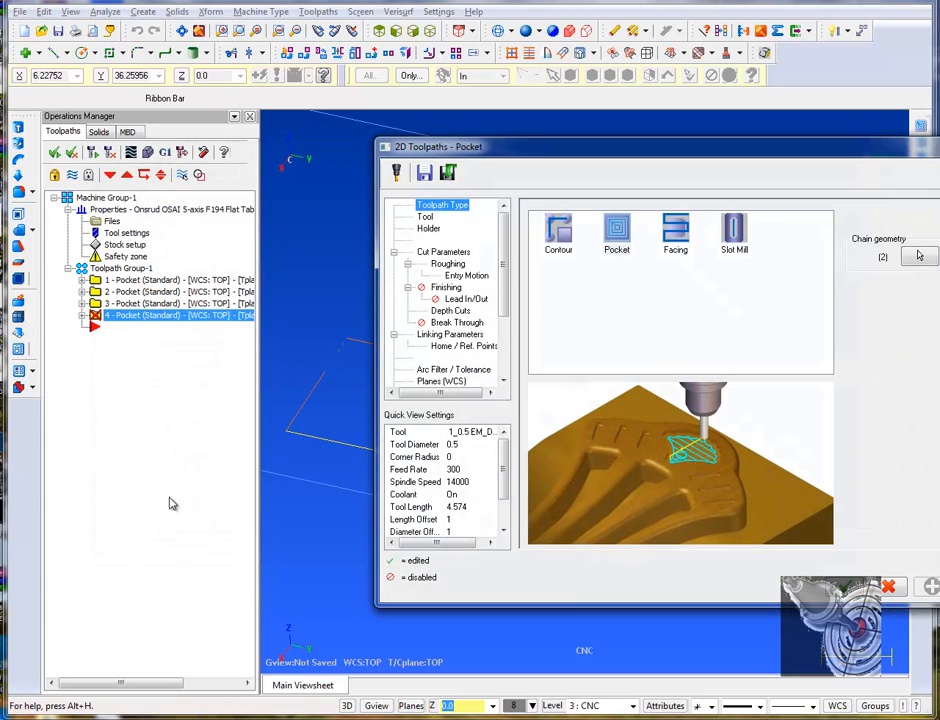
Step: Review the pocket's tool, cut and linking parameters and generate the toolpath with the Standard pocket type
click(425, 217)
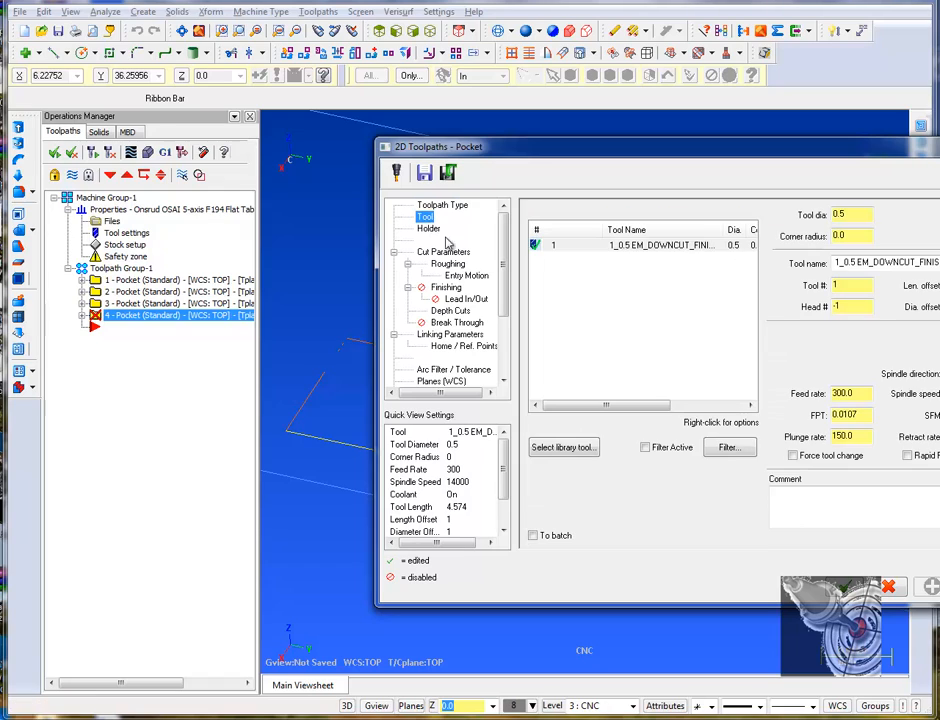
click(443, 251)
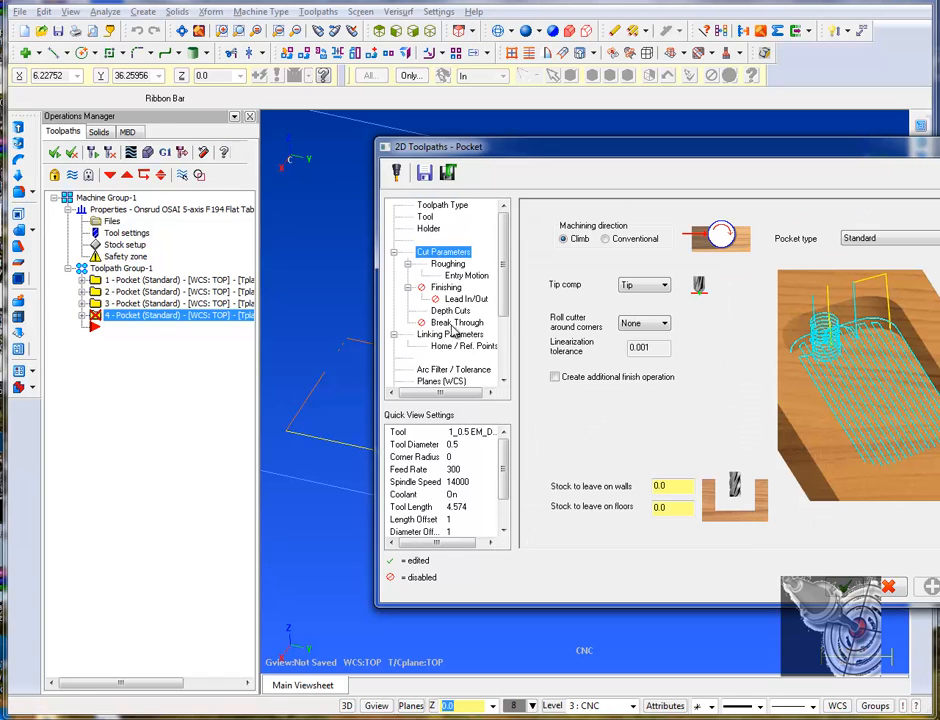
click(450, 334)
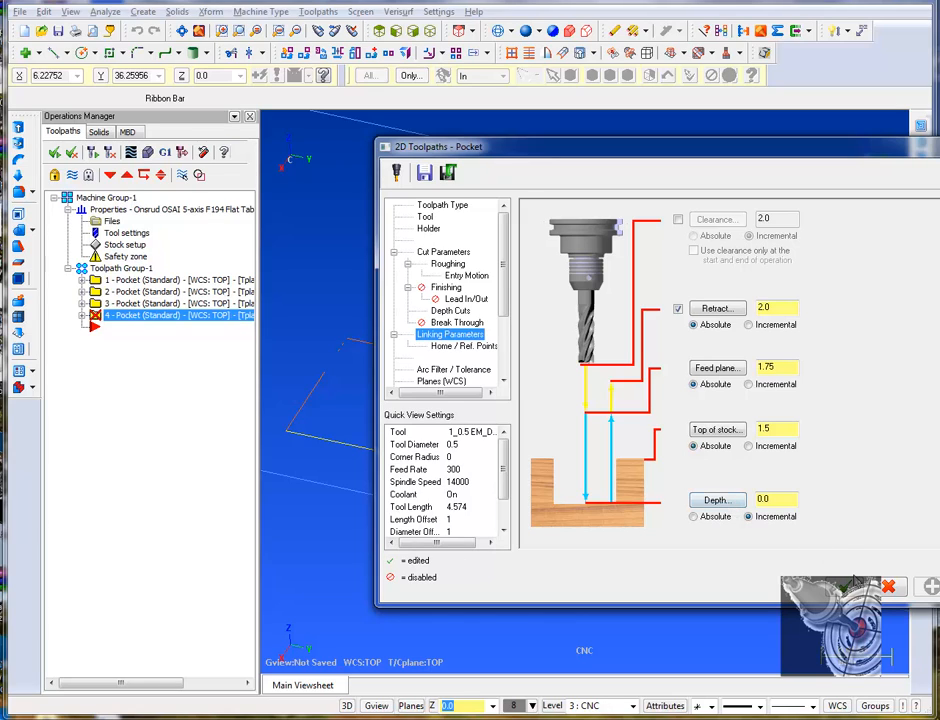
click(845, 587)
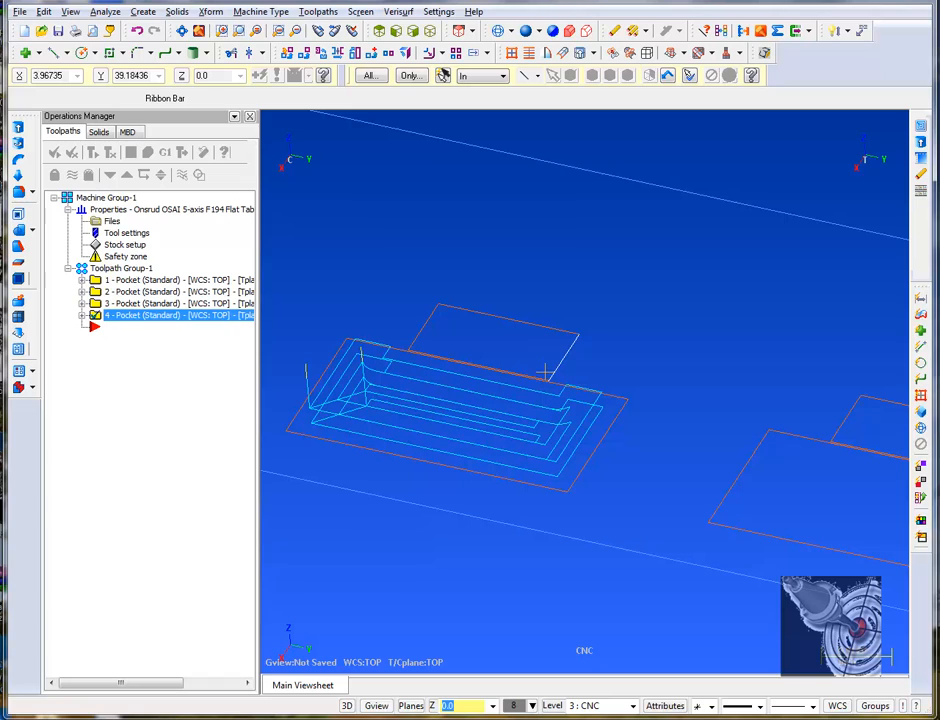
Step: Backplot the new standard pocket toolpath, examine its passes around the overlapping rectangles, and close the backplot
middle_drag(733, 549, 650, 485)
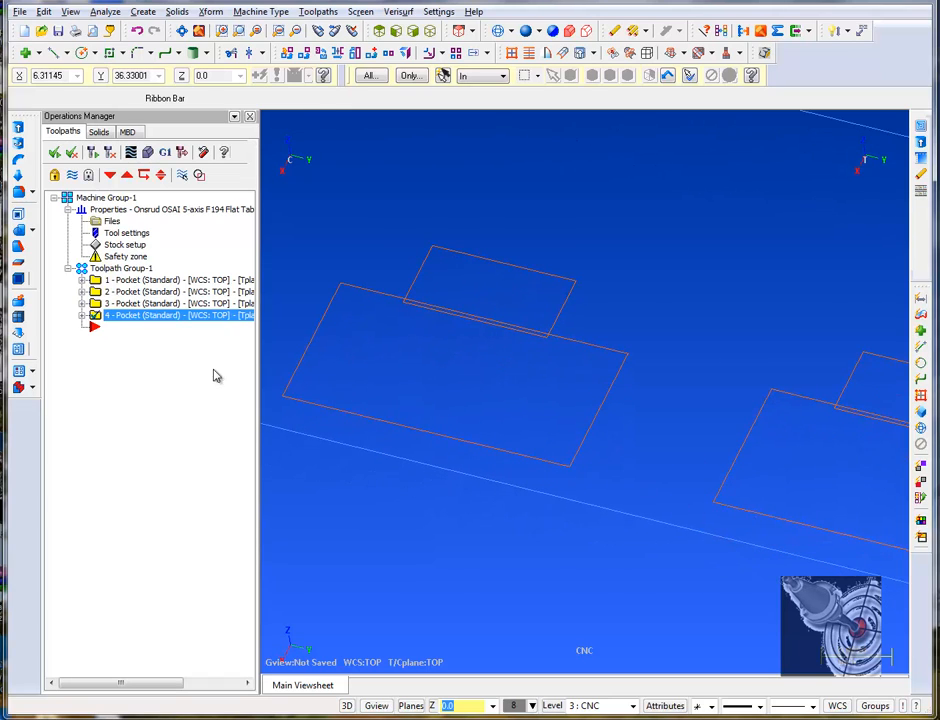
click(82, 316)
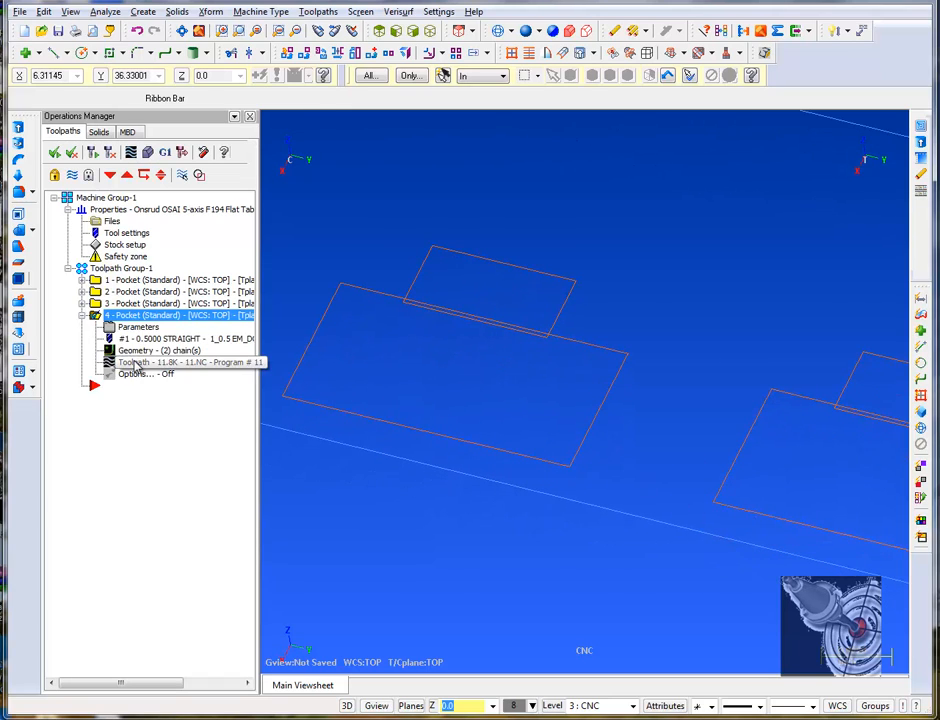
click(134, 362)
middle_drag(392, 461, 612, 345)
scroll(536, 624, up, 2)
scroll(536, 624, up, 1)
scroll(536, 624, down, 4)
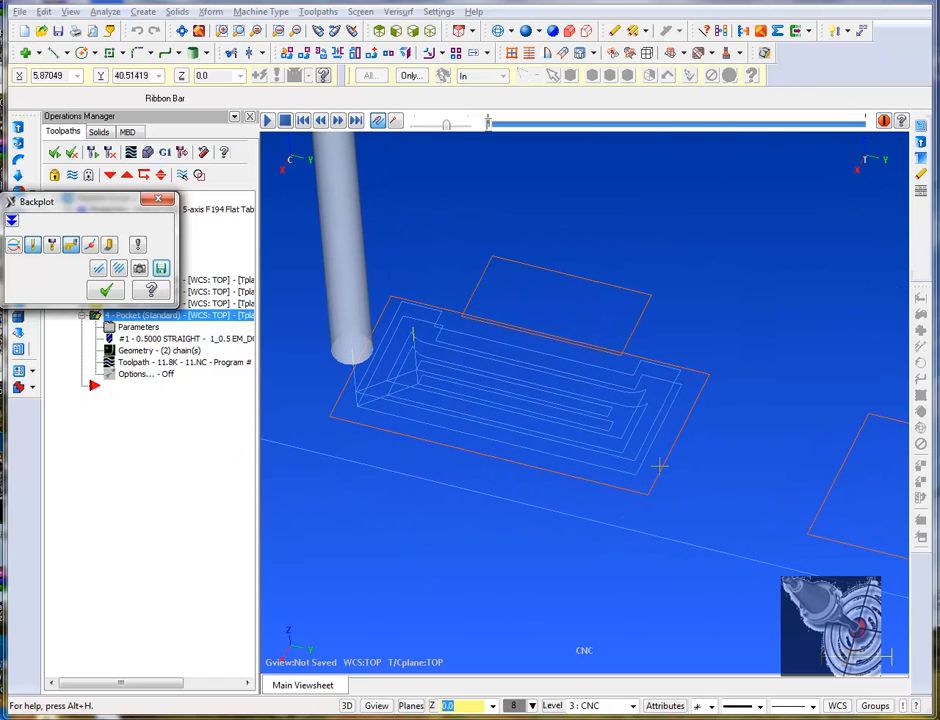
click(103, 293)
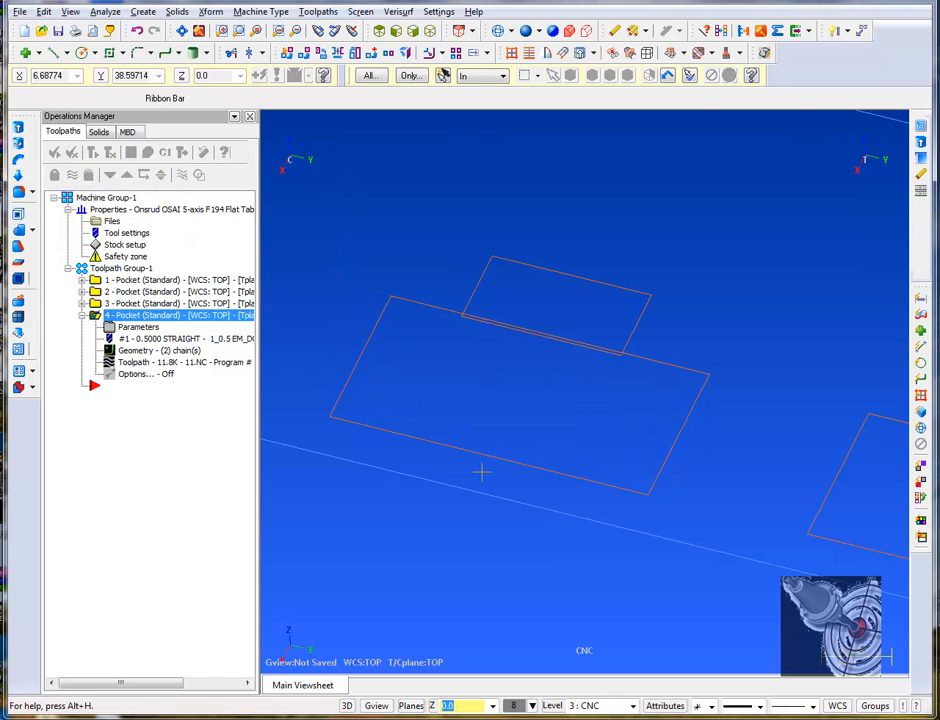
Step: Start another Pocket toolpath and partially chain the small rectangle's three sides, leaving out the side along the large rectangle
scroll(482, 472, down, 3)
middle_drag(482, 472, 518, 548)
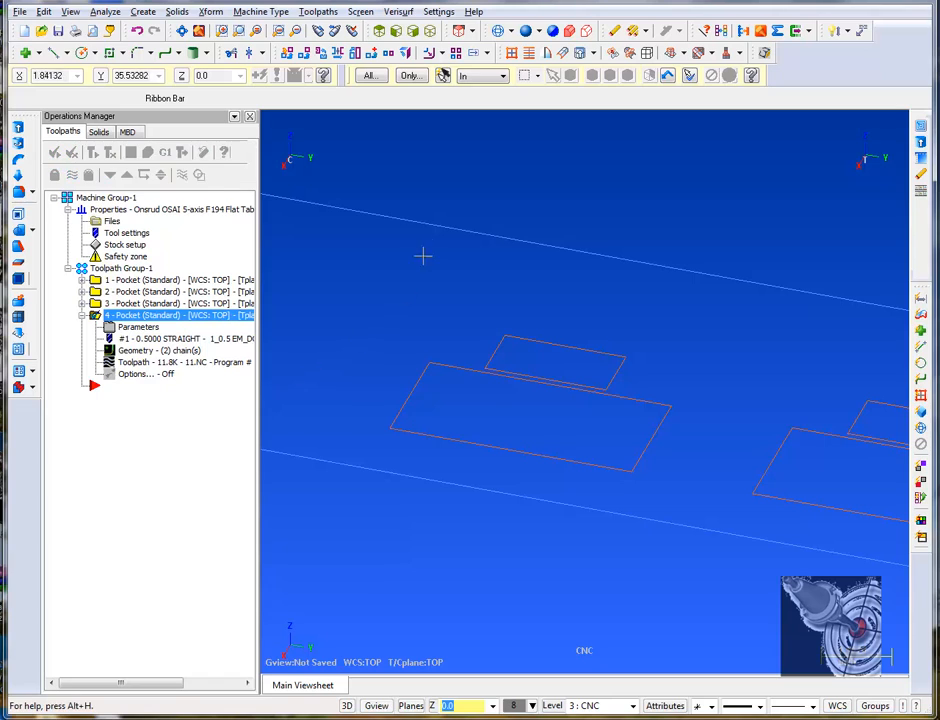
click(318, 12)
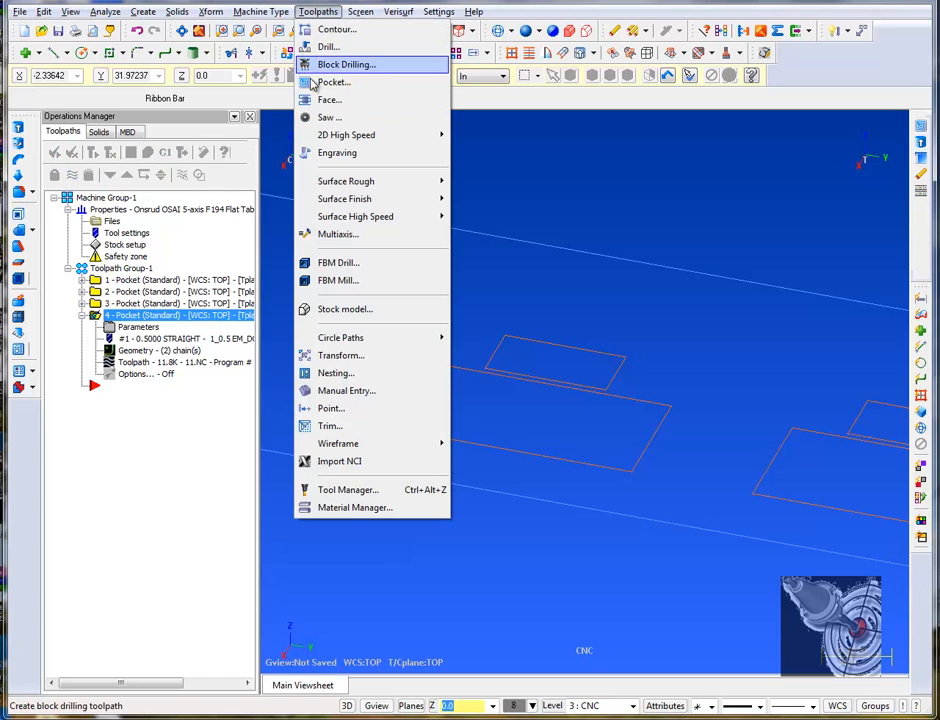
click(324, 82)
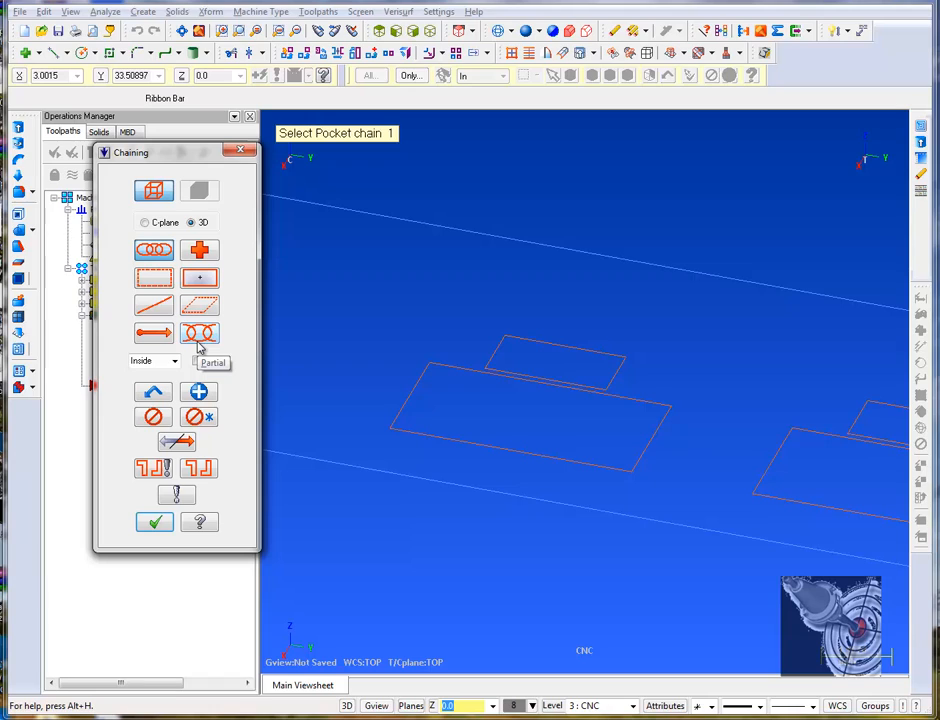
click(200, 334)
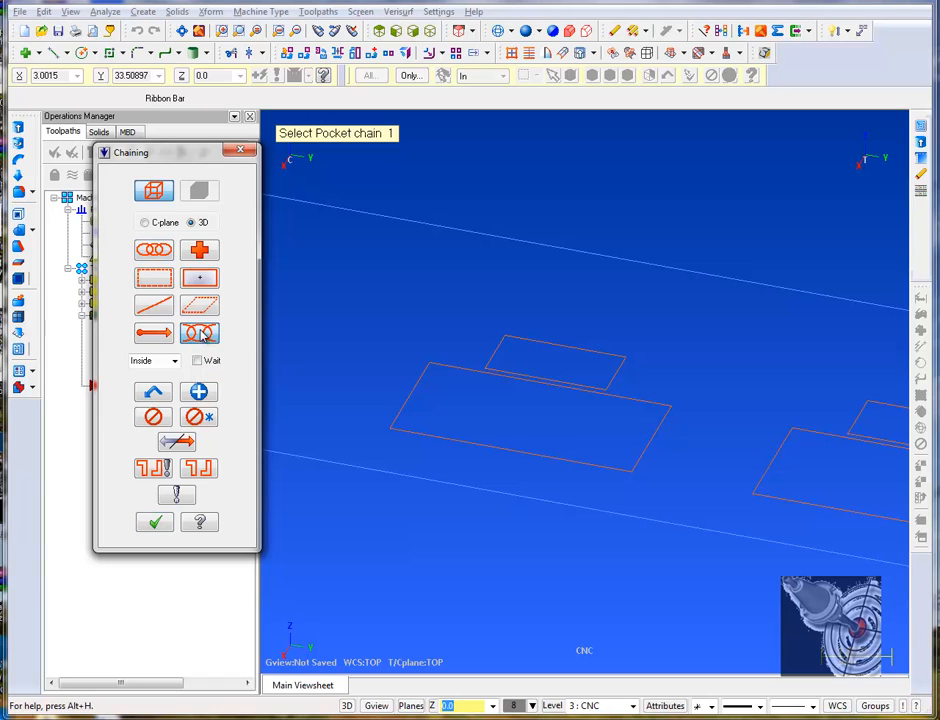
scroll(605, 420, up, 2)
click(620, 383)
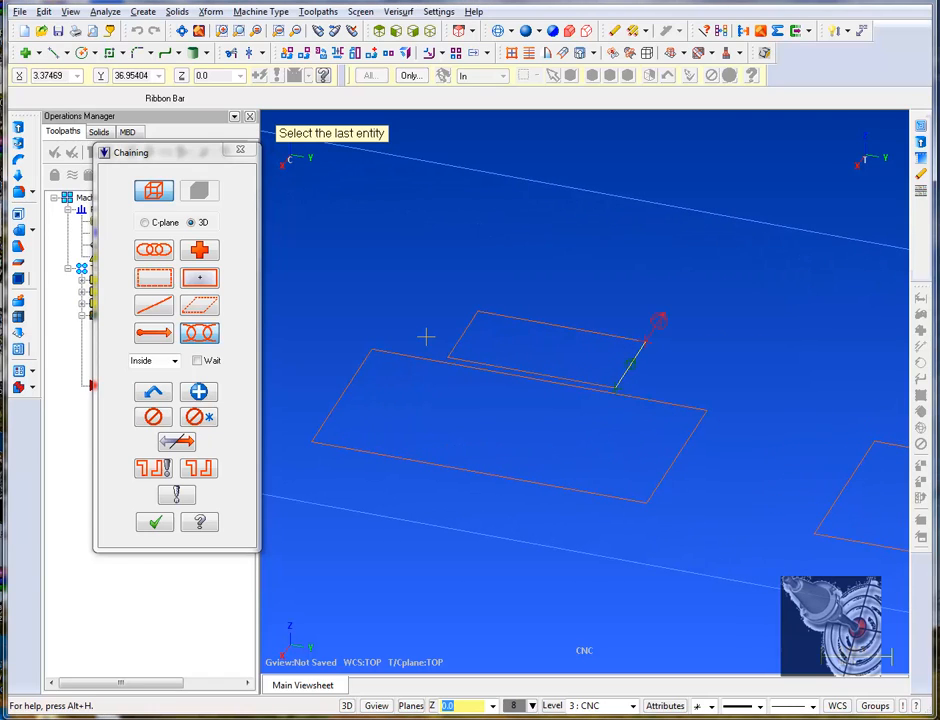
click(440, 366)
Step: Add the large rectangle as a complete closed chain and accept the pocket geometry
click(154, 250)
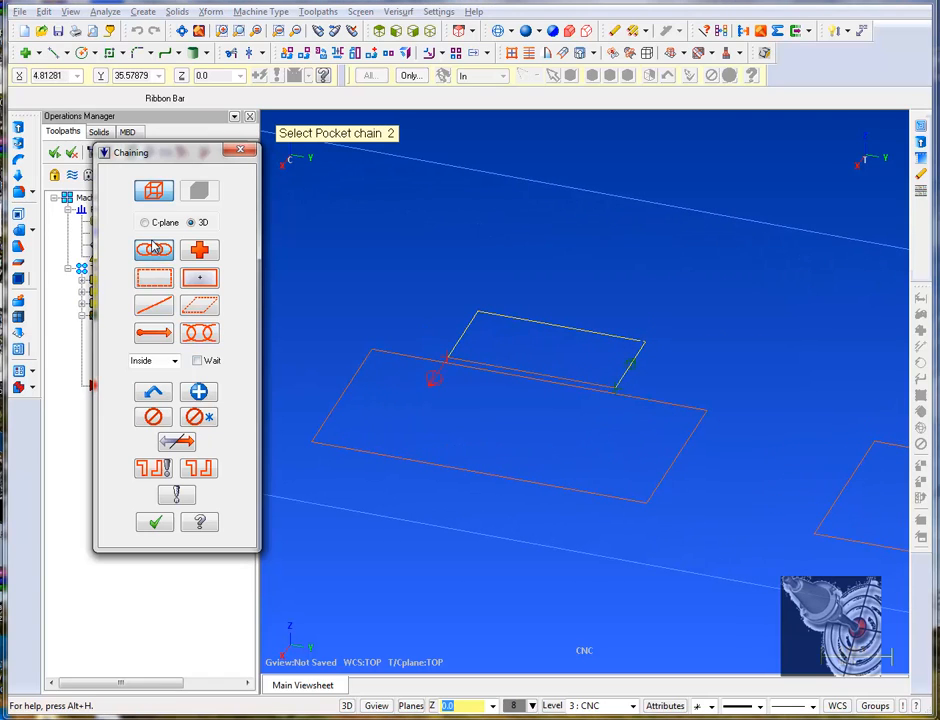
click(366, 357)
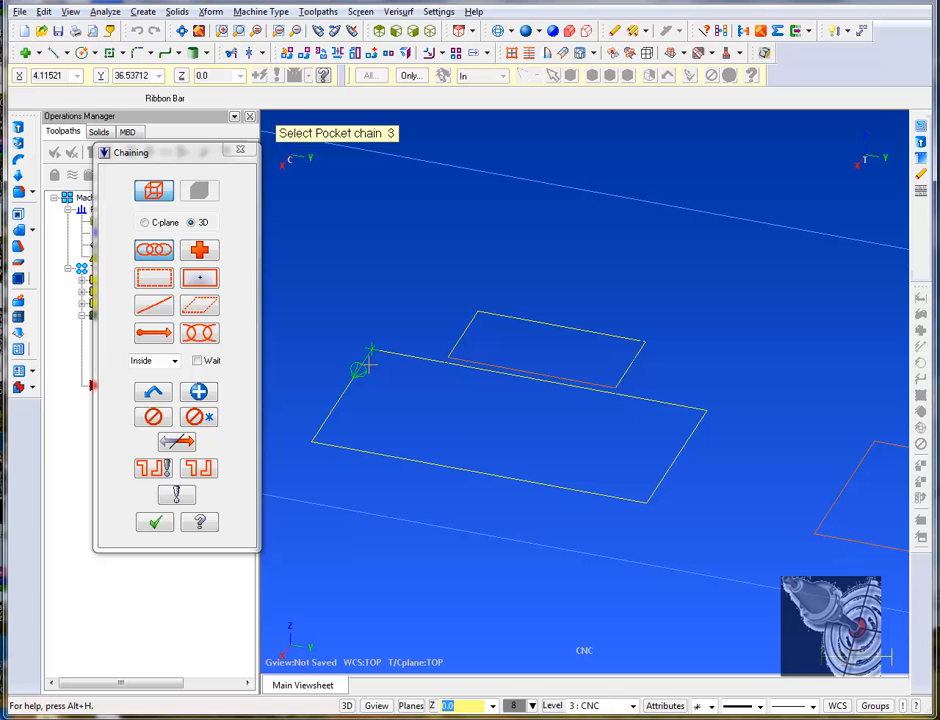
click(155, 521)
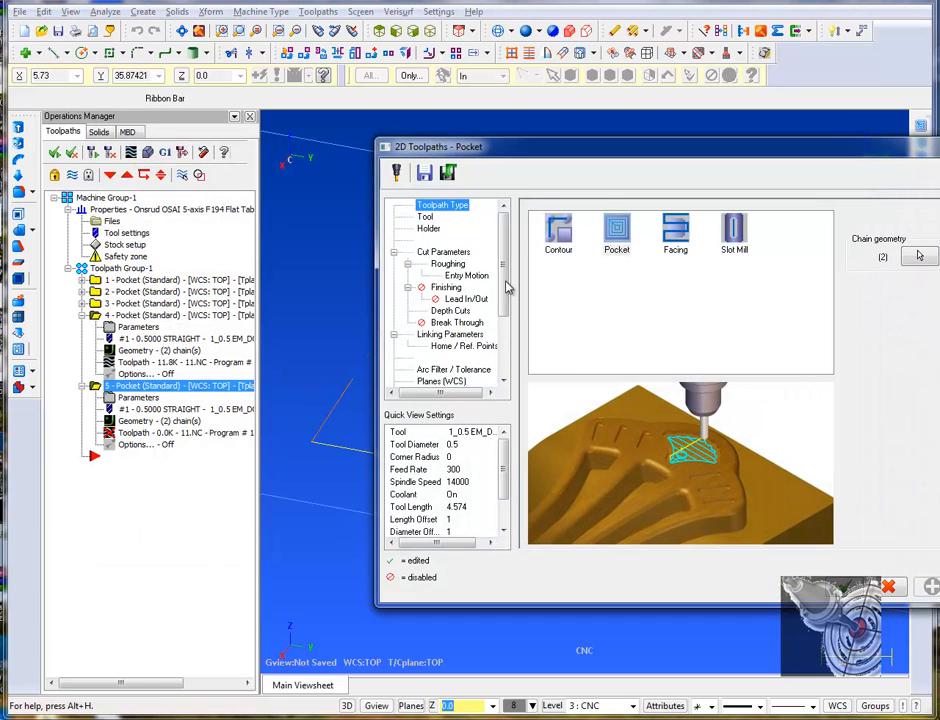
Step: Set the pocket type to Open in the cut parameters and generate the toolpath
drag(613, 158, 451, 164)
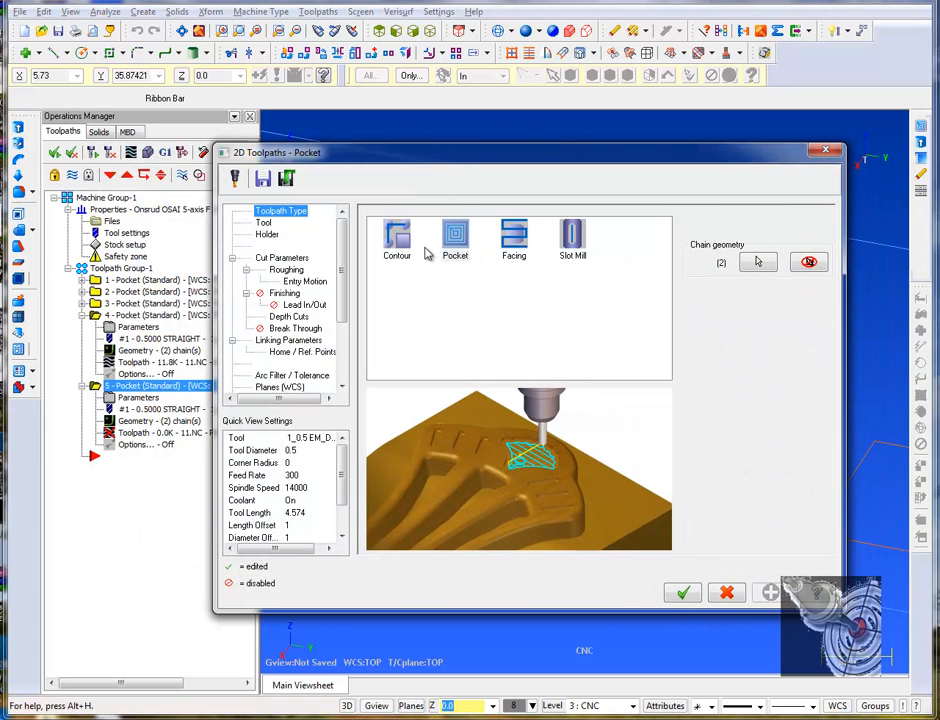
click(263, 223)
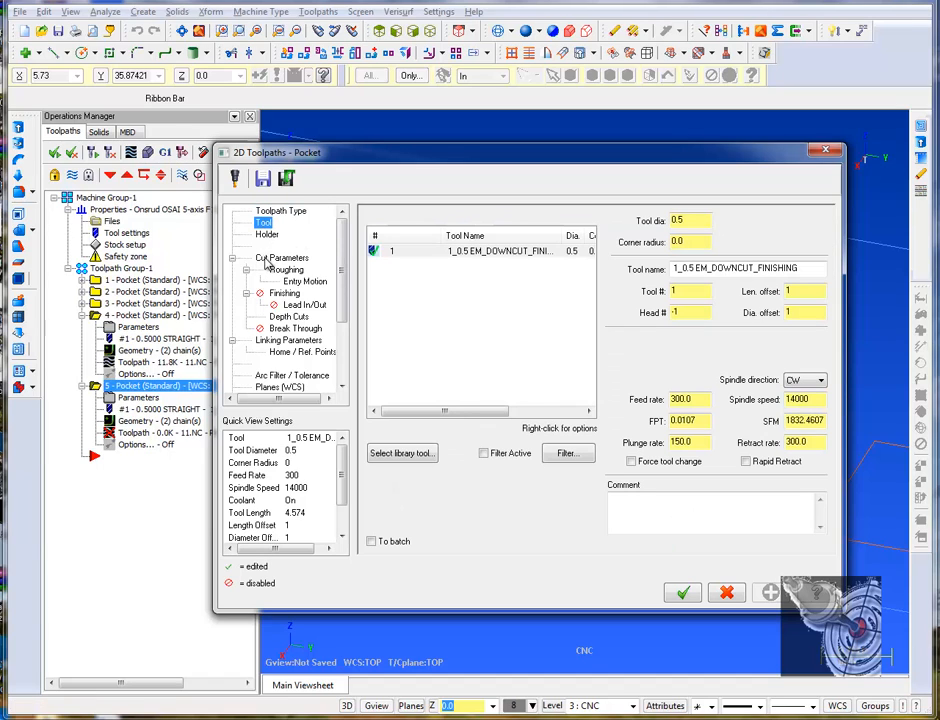
click(281, 257)
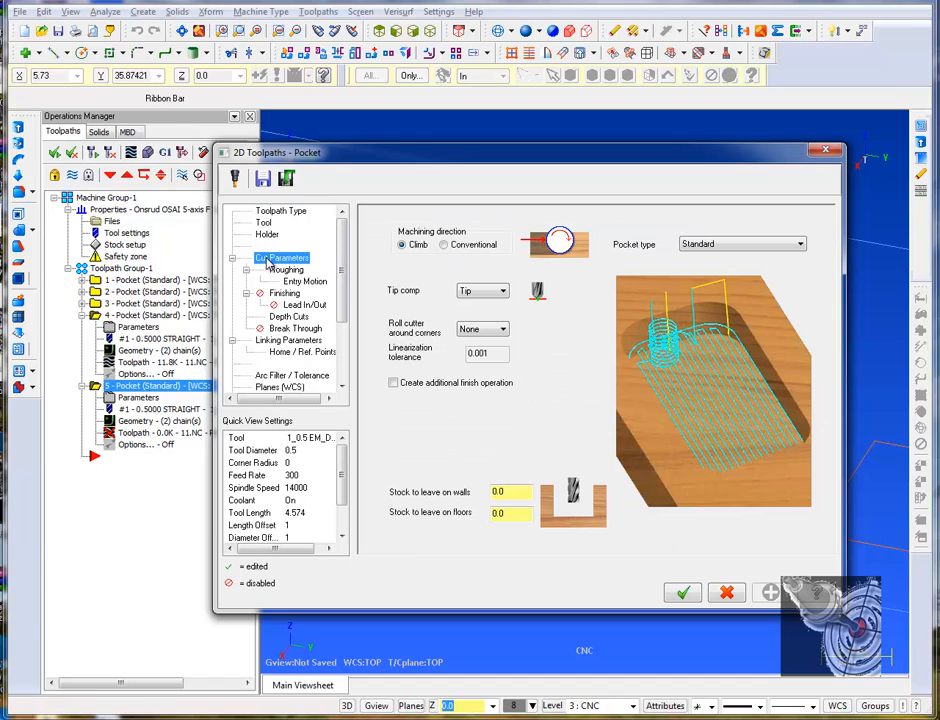
click(797, 248)
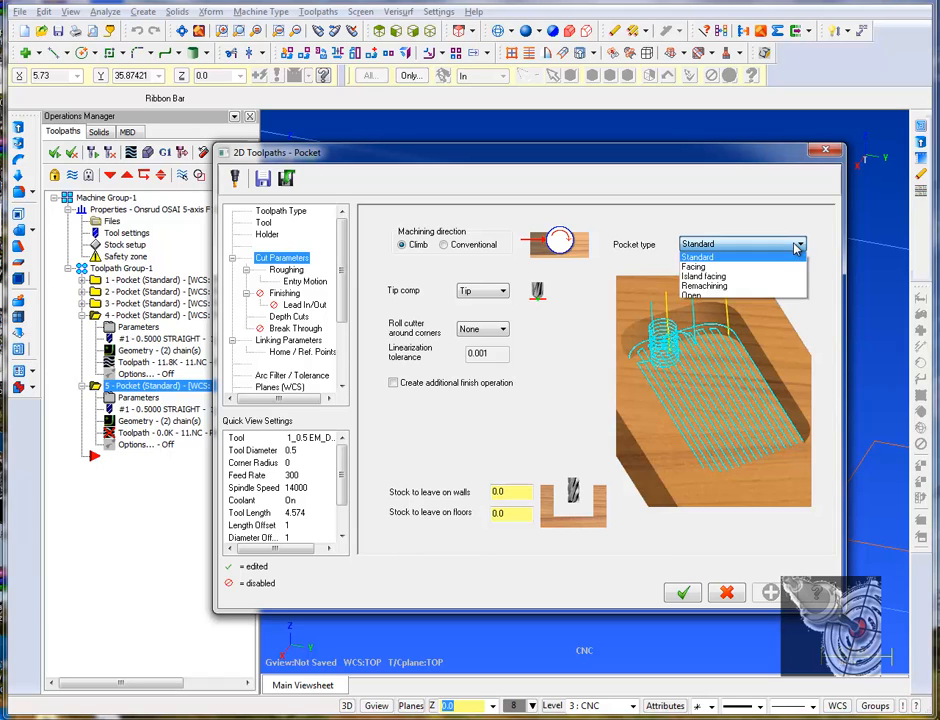
click(728, 296)
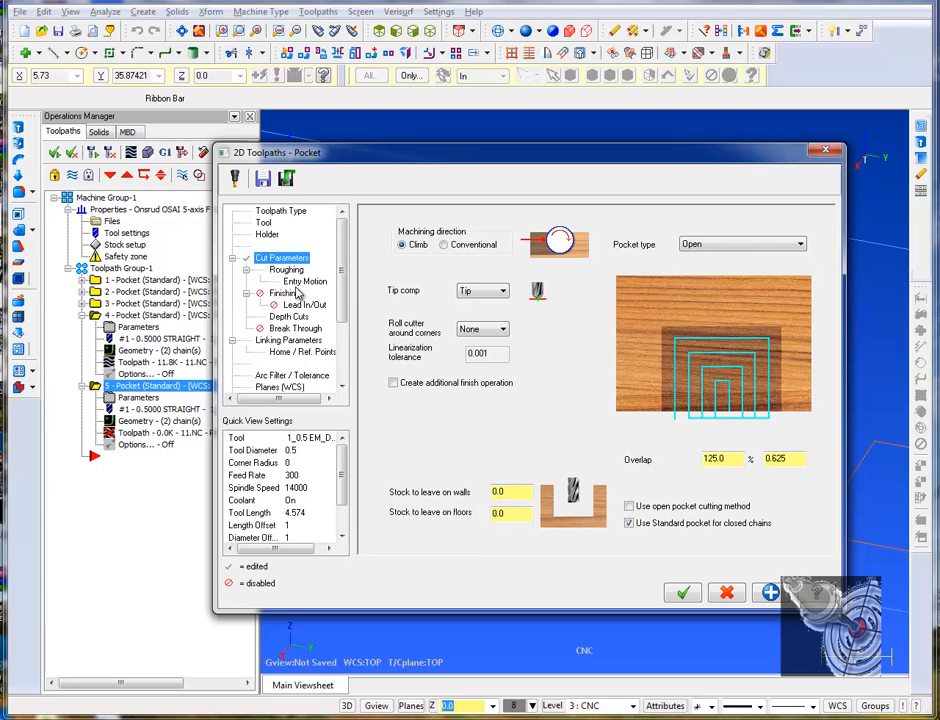
click(683, 594)
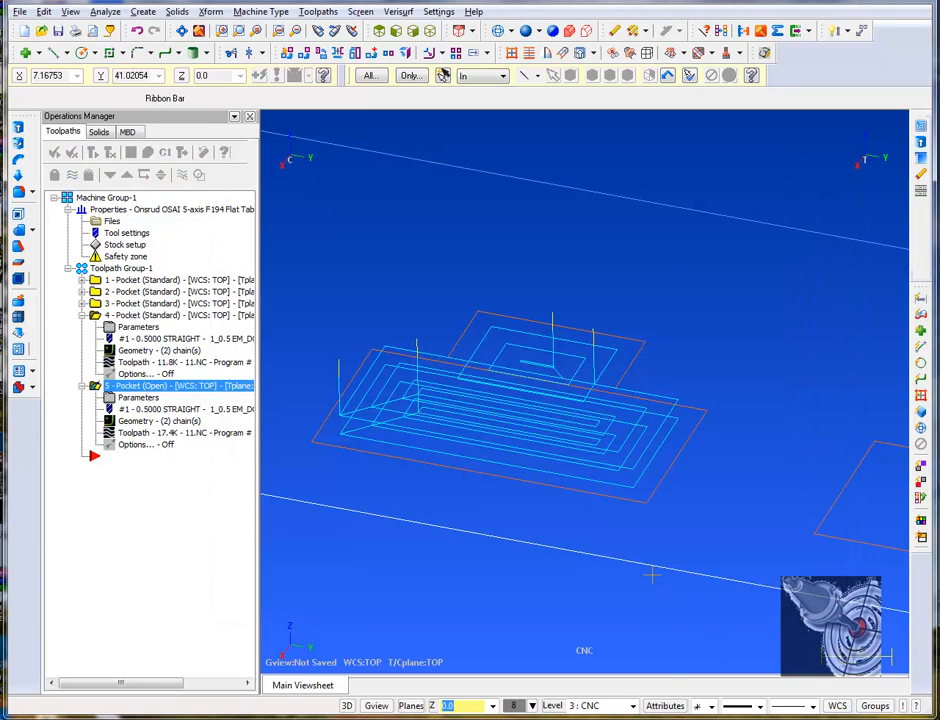
Step: Backplot the open pocket toolpath, examine its passes over both rectangles, and close the backplot
middle_drag(497, 524, 270, 522)
click(146, 436)
mouse_move(388, 518)
middle_down()
mouse_move(659, 380)
mouse_move(694, 386)
mouse_move(693, 357)
mouse_move(667, 437)
mouse_move(667, 399)
mouse_move(697, 313)
middle_up()
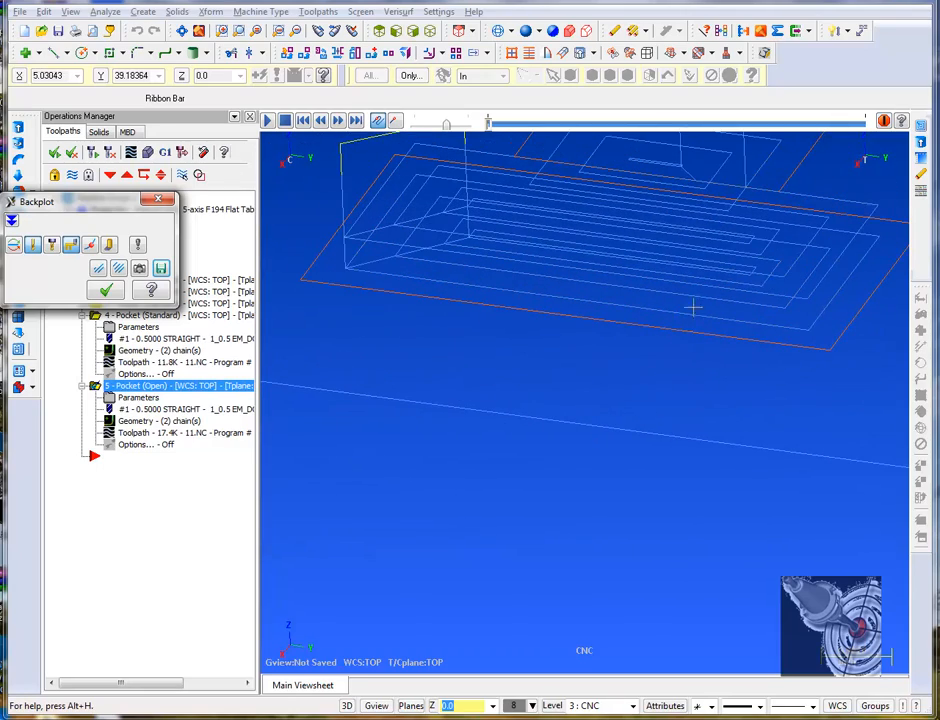
scroll(694, 307, down, 4)
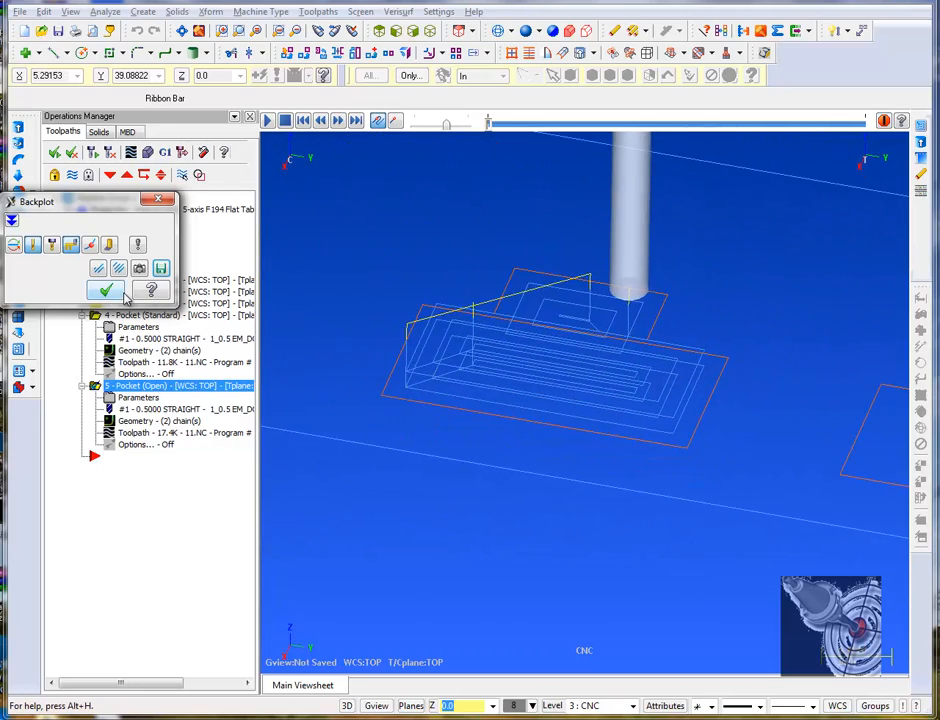
click(116, 291)
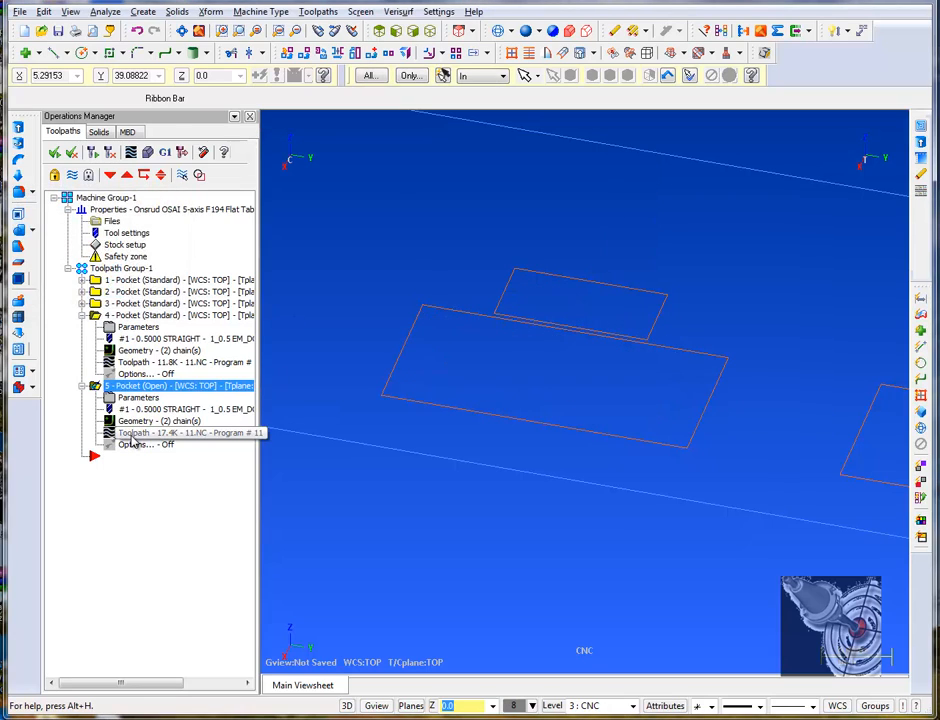
Step: Simulate the open pocket's material removal at a reduced playback speed, examine the stepped pocket it cuts, and close the simulation
click(131, 436)
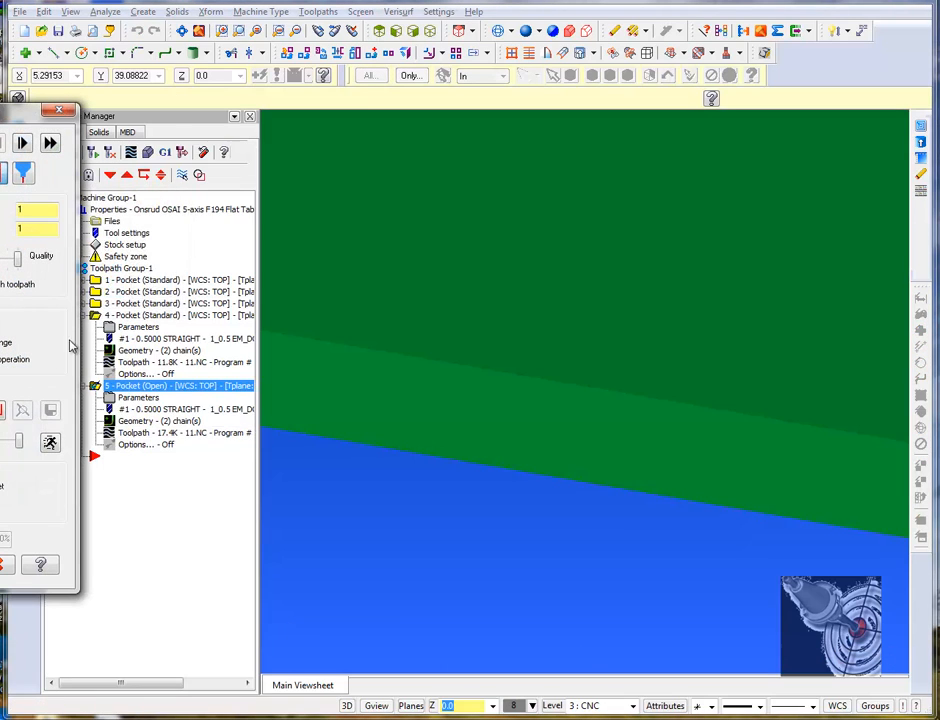
drag(19, 447, 13, 450)
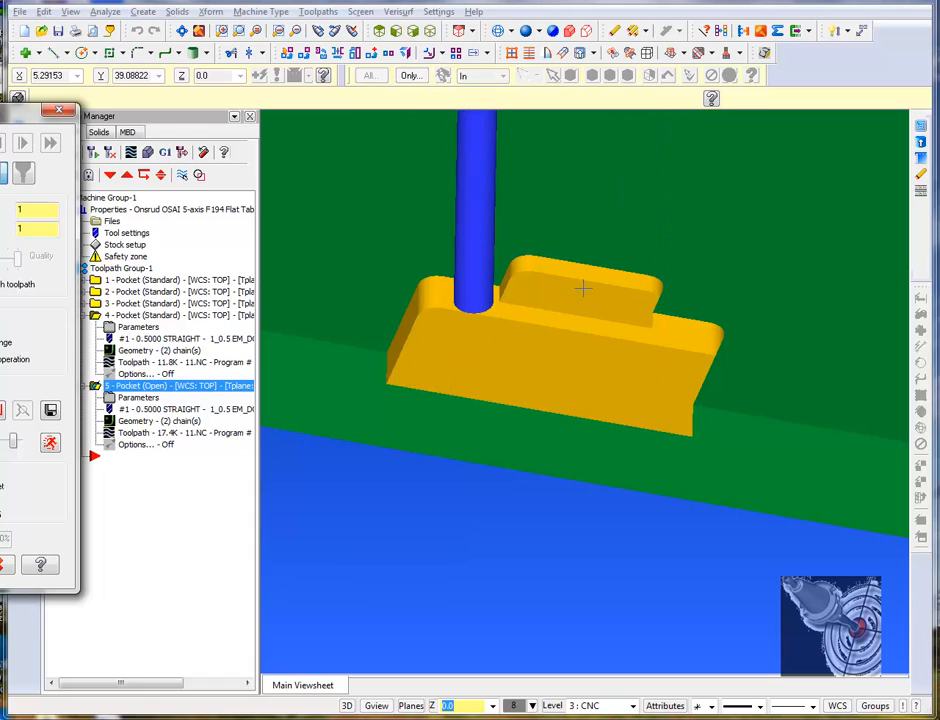
click(3, 565)
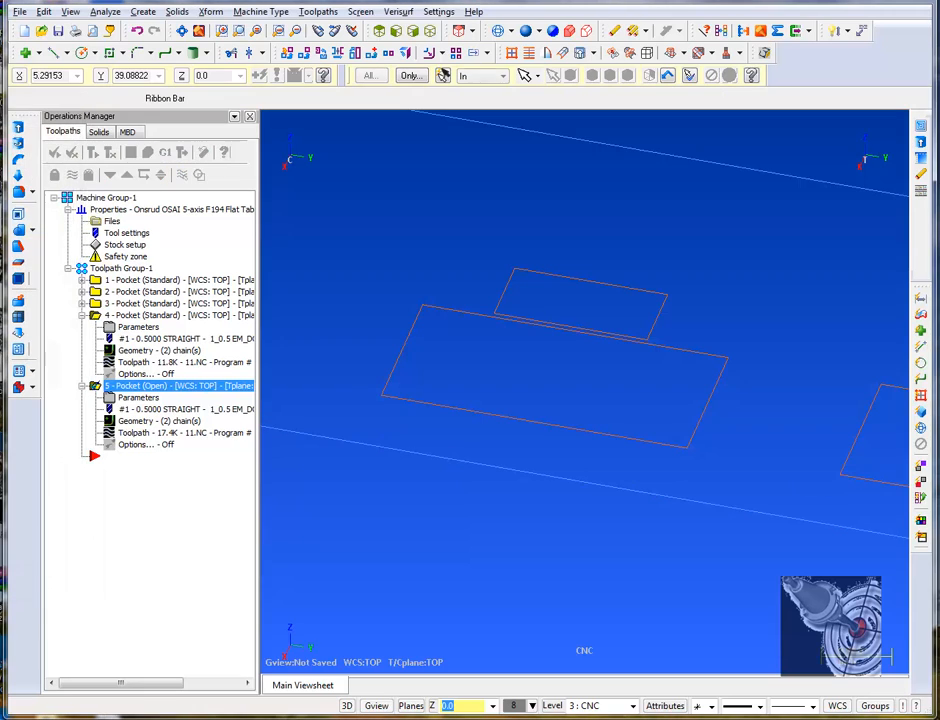
Step: Select Parallel Spiral as the roughing cutting method for the open pocket toolpath and accept its parameters
click(148, 400)
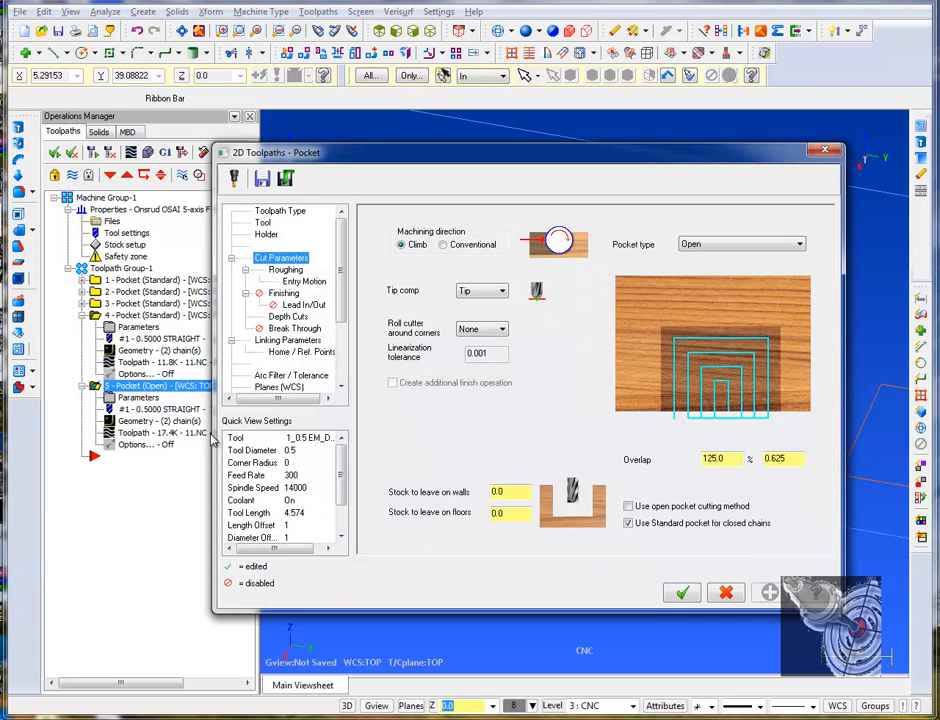
click(286, 270)
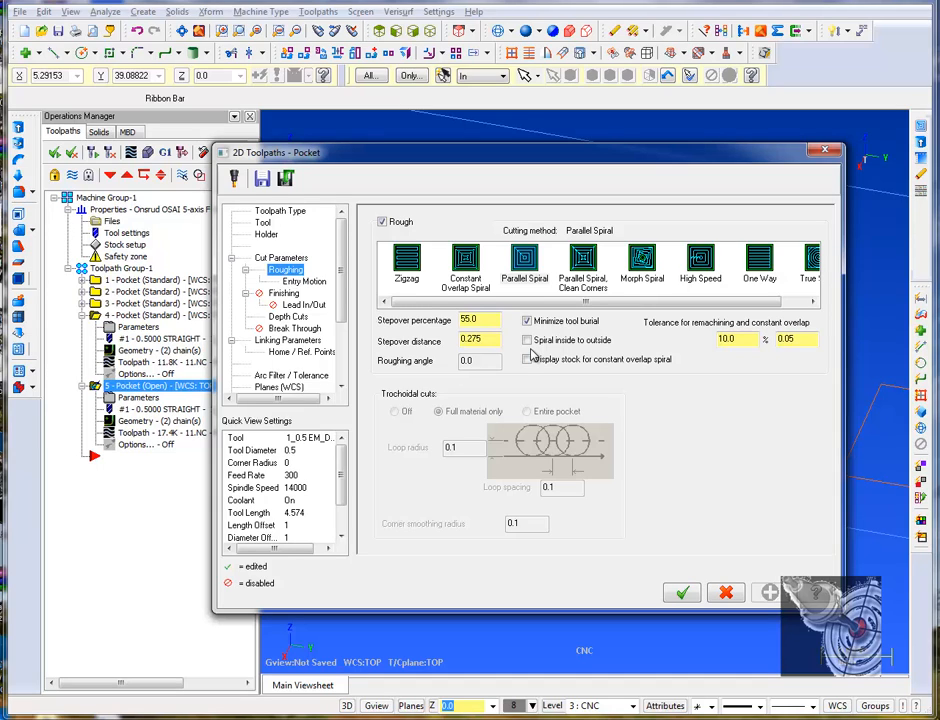
click(521, 268)
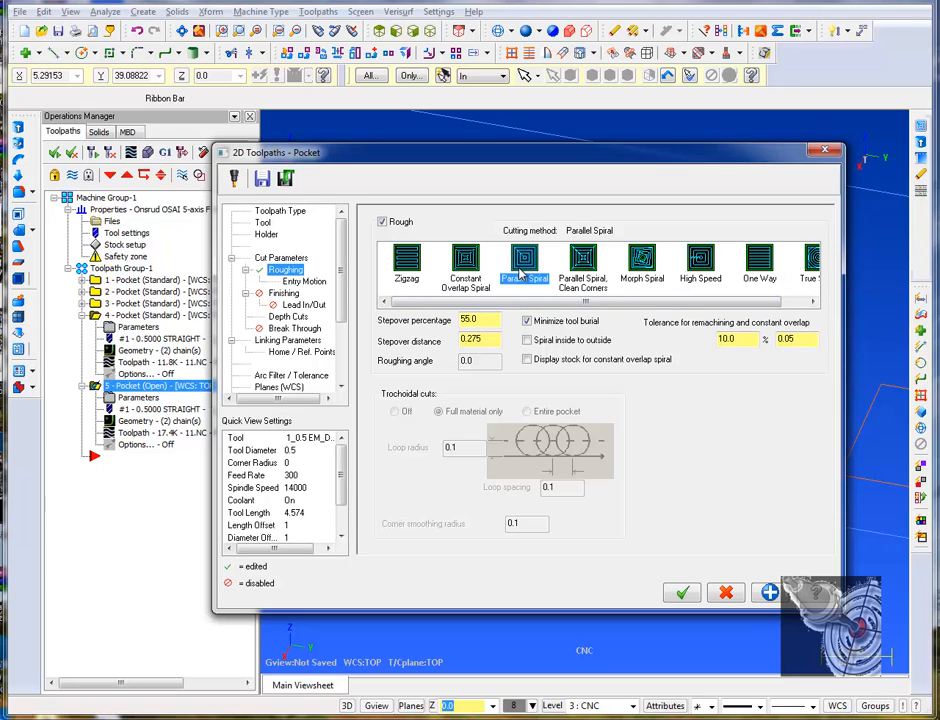
click(680, 595)
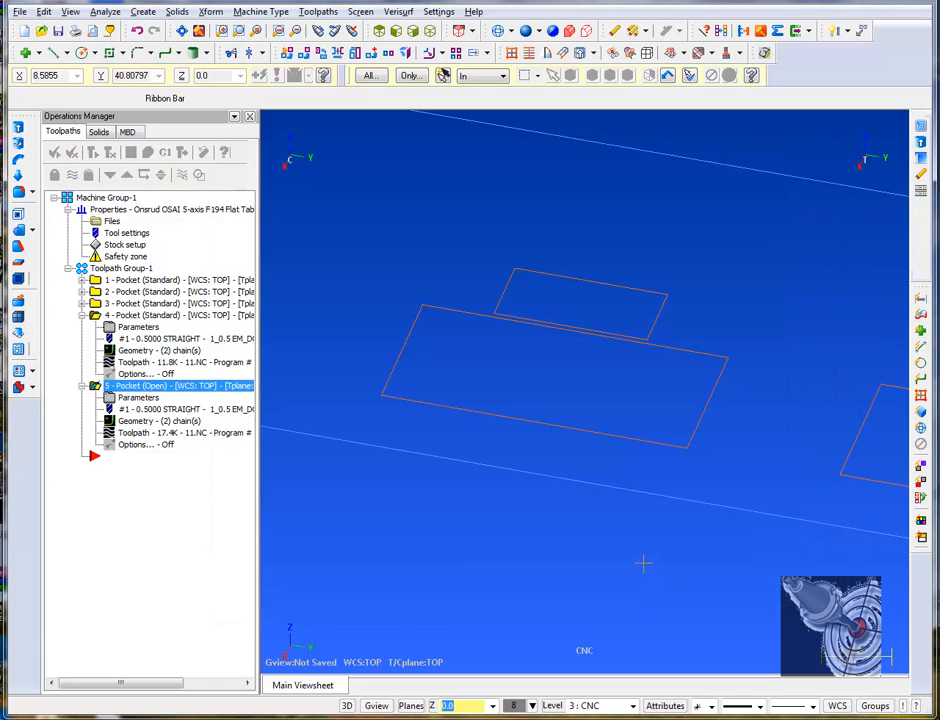
Step: Add a partial chain to the open pocket's geometry along the second small rectangle's three sides, leaving out the side along the large rectangle
scroll(643, 561, down, 2)
scroll(643, 562, down, 2)
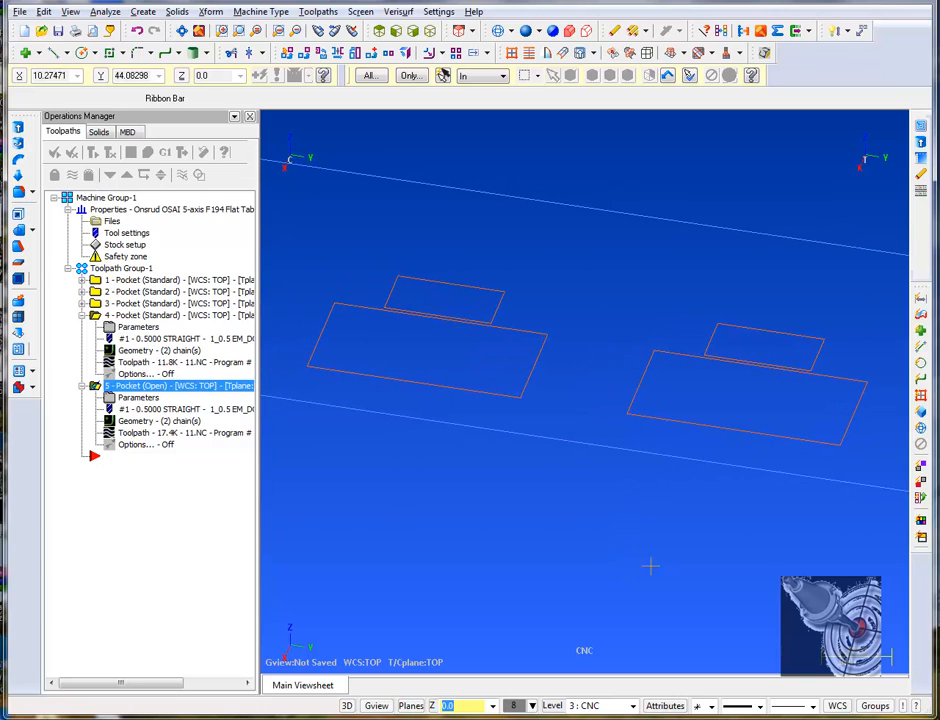
middle_drag(715, 573, 482, 572)
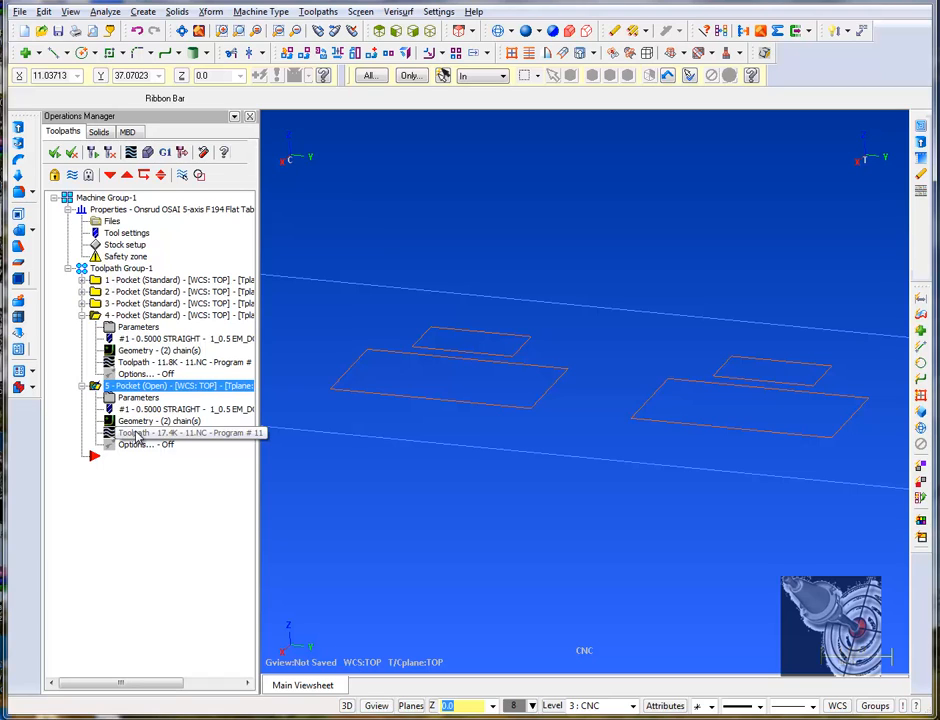
click(141, 424)
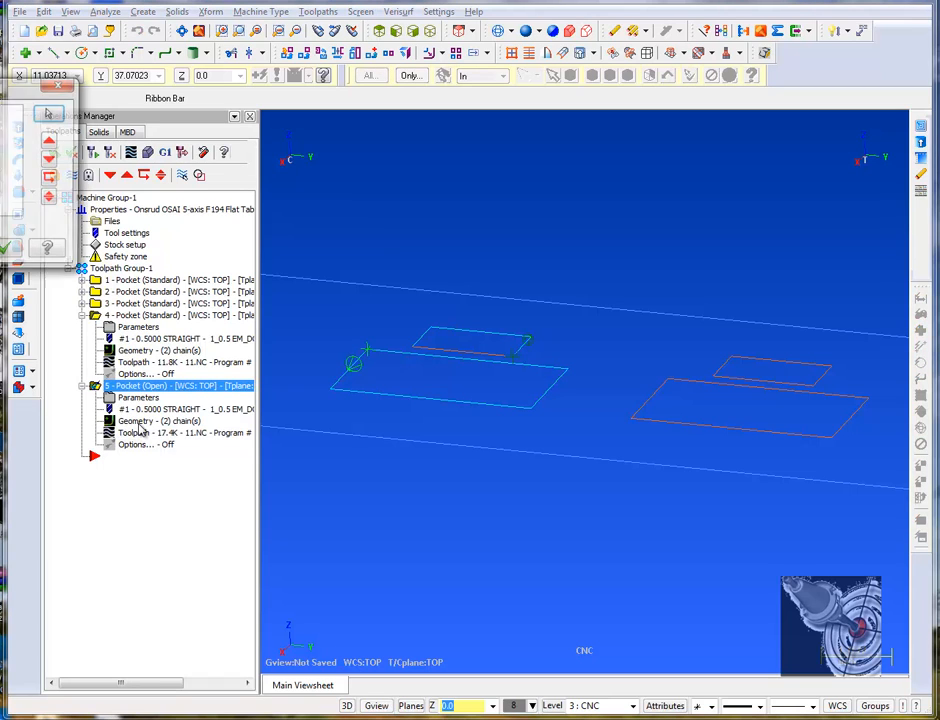
drag(2, 88, 342, 206)
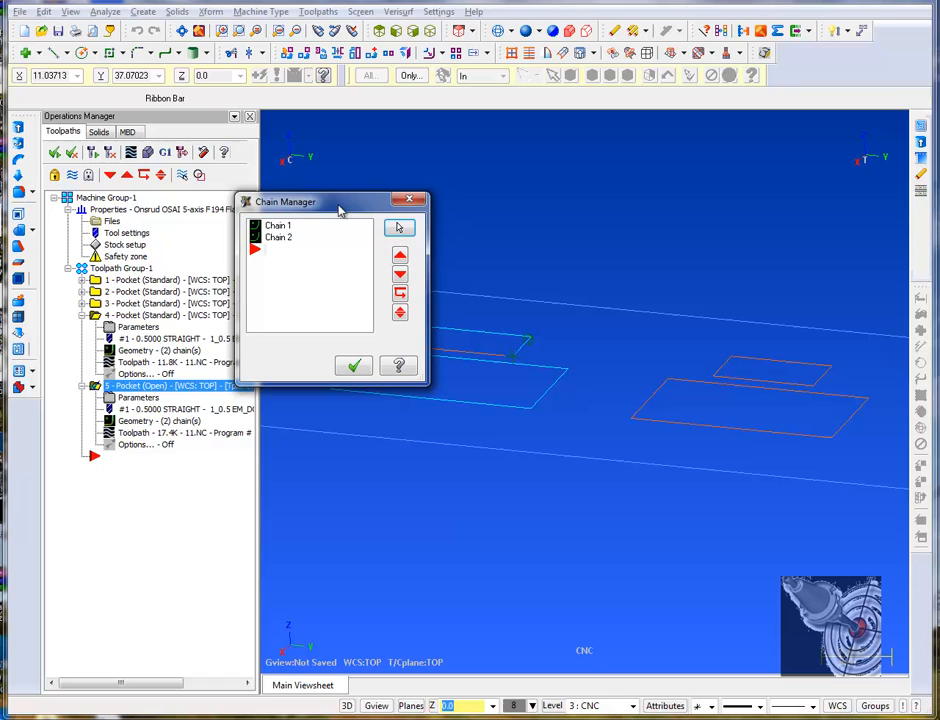
right_click(313, 286)
click(355, 291)
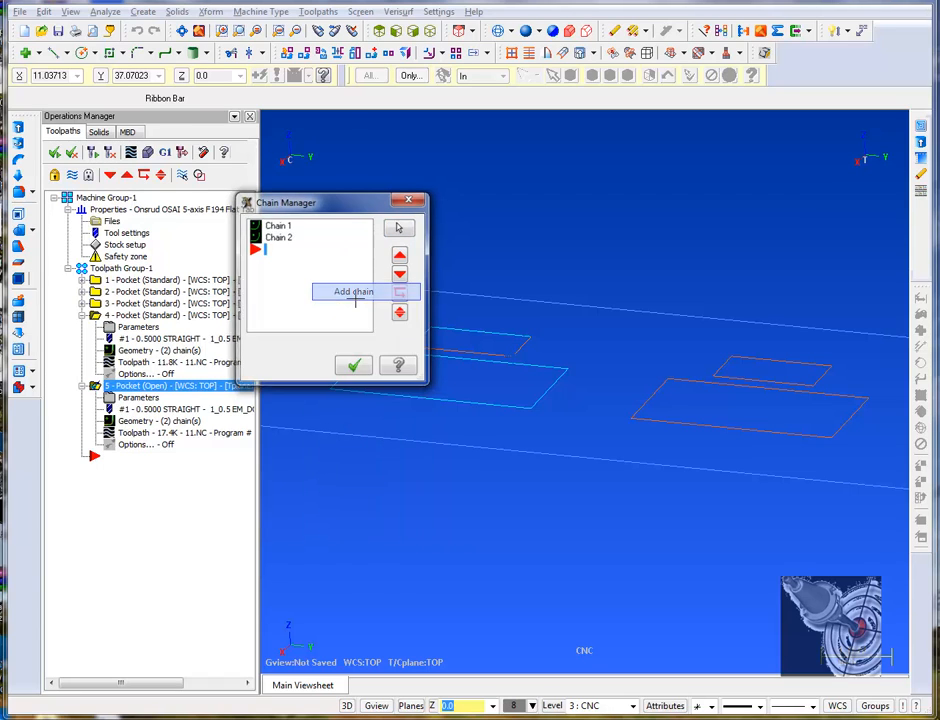
click(188, 340)
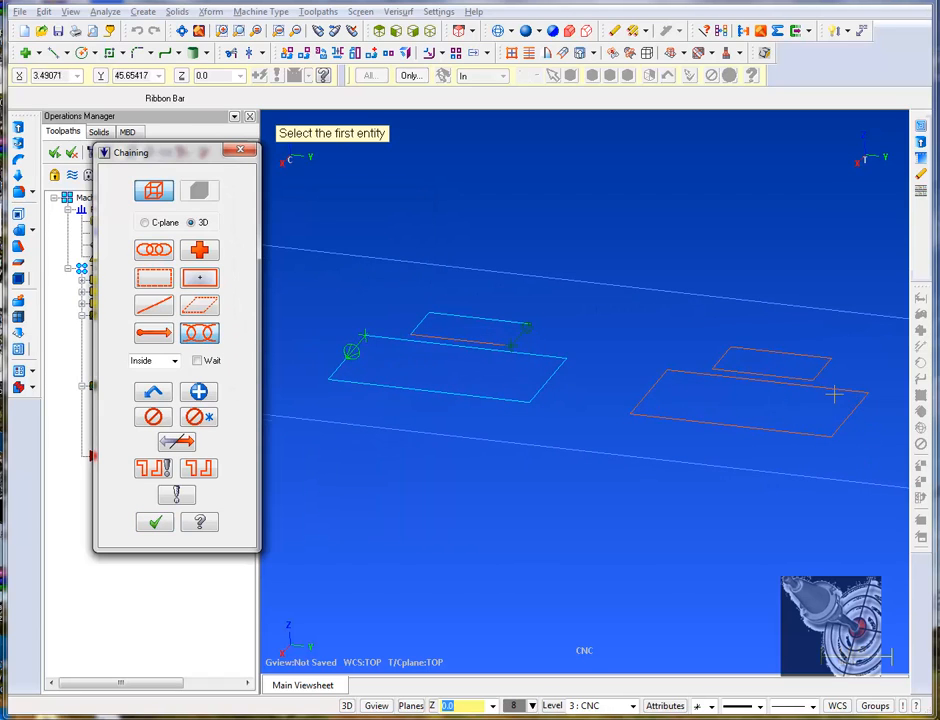
click(757, 372)
click(775, 352)
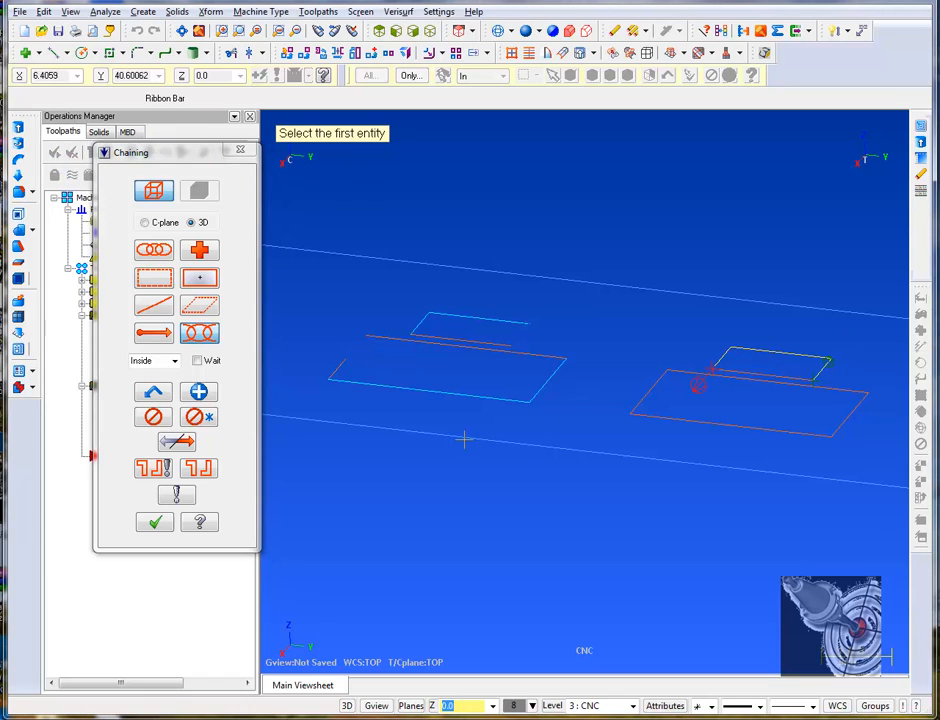
Step: Add the second large rectangle to the open pocket's geometry as a complete closed chain and accept the chaining
click(157, 256)
click(622, 411)
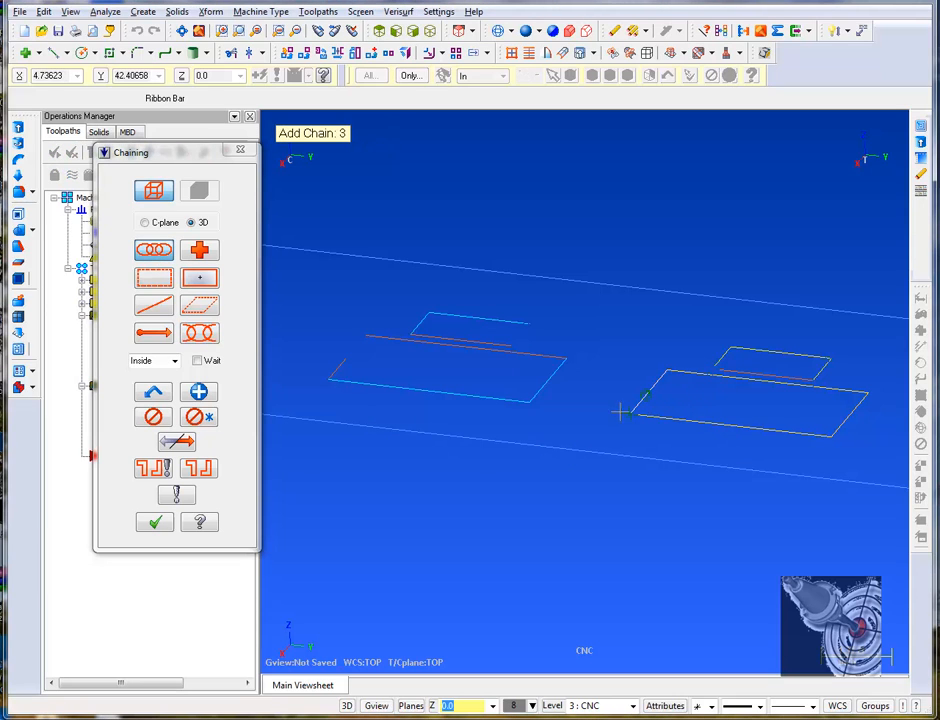
click(155, 523)
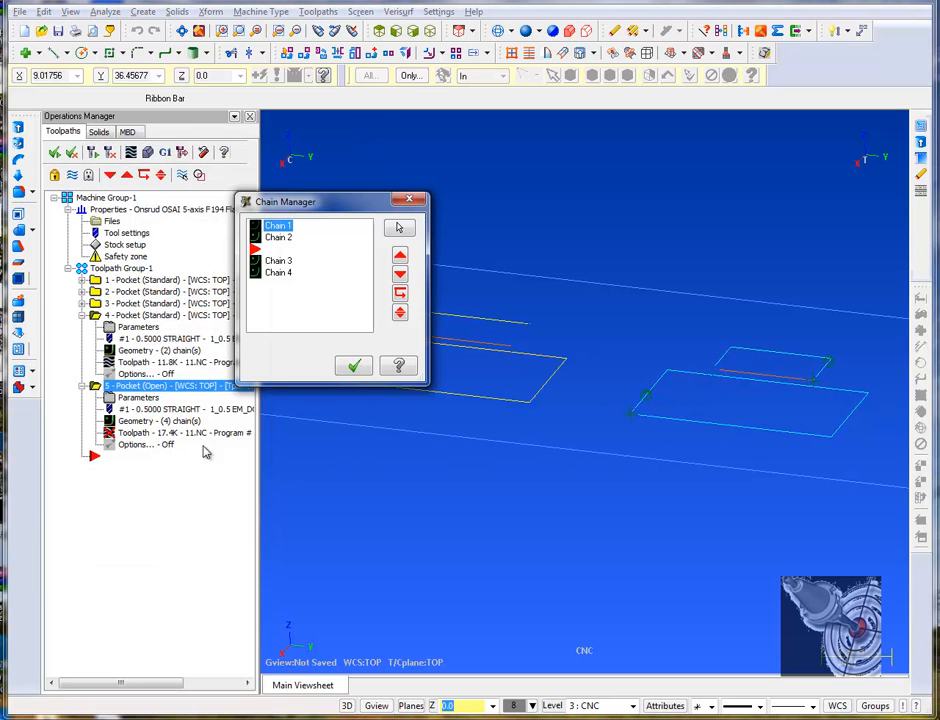
Step: Accept the chain list and regenerate the open pocket toolpath to include the second pair of rectangles
click(351, 364)
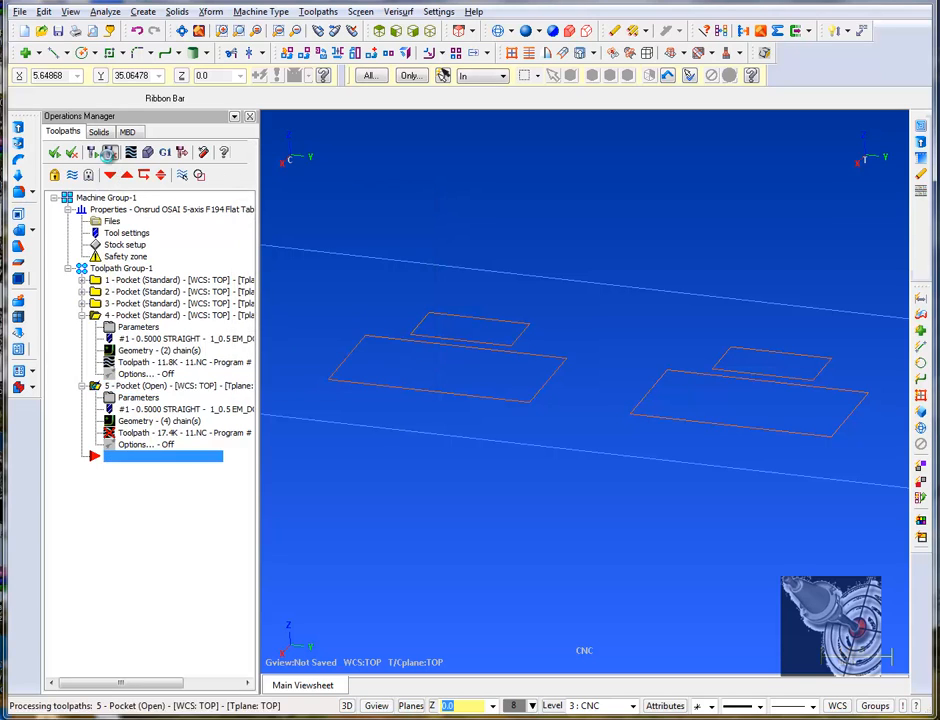
middle_drag(510, 562, 526, 588)
scroll(524, 584, down, 5)
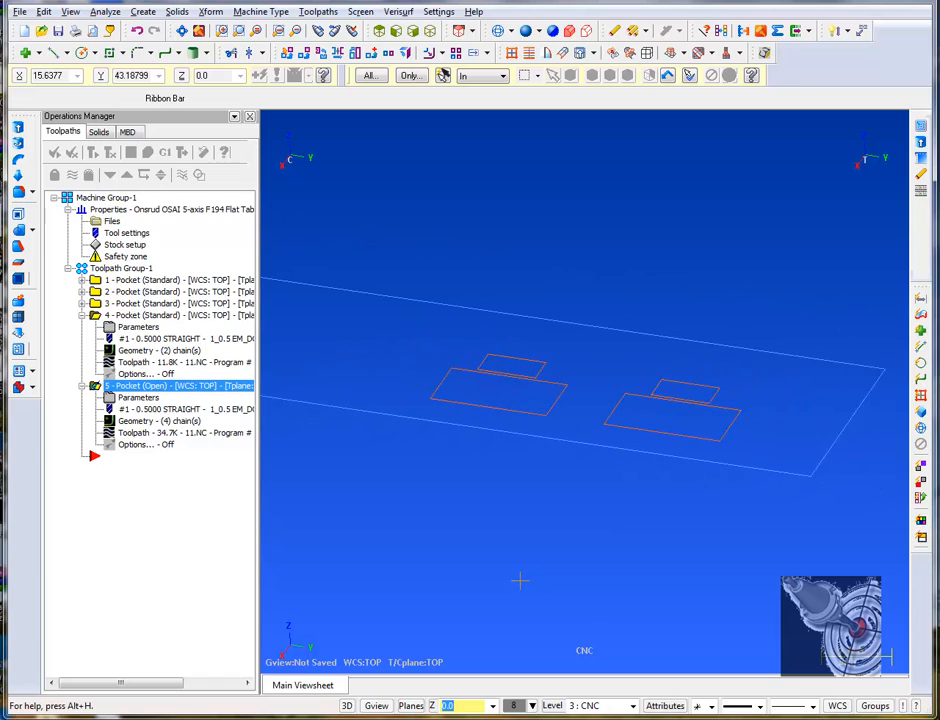